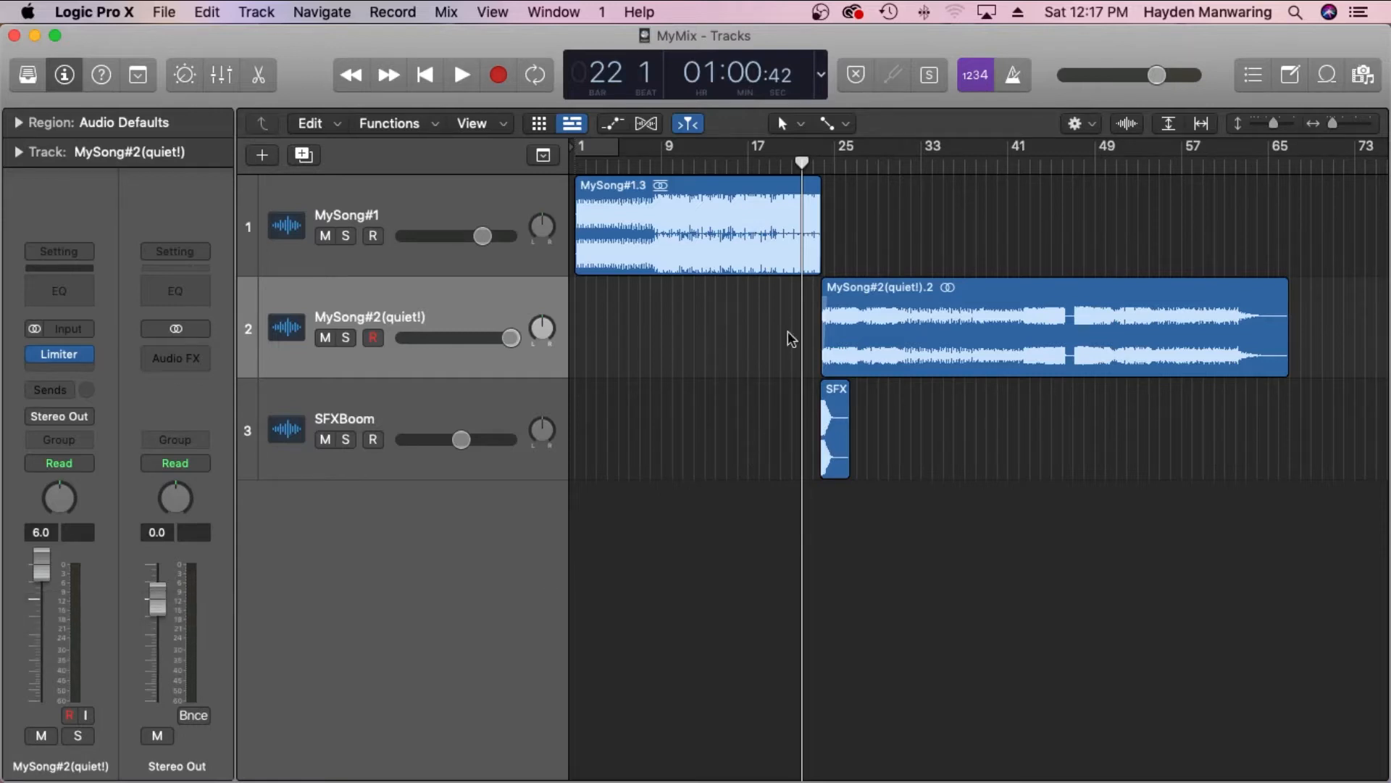
# - Select the MySong#1 track and play the transition into MySong#2 from bar 22 to check the Stereo Out level
pyautogui.moveTo(803, 162)
pyautogui.mouseDown()
pyautogui.moveTo(836, 163)
pyautogui.moveTo(803, 162)
pyautogui.mouseUp()
pyautogui.click(396, 227)
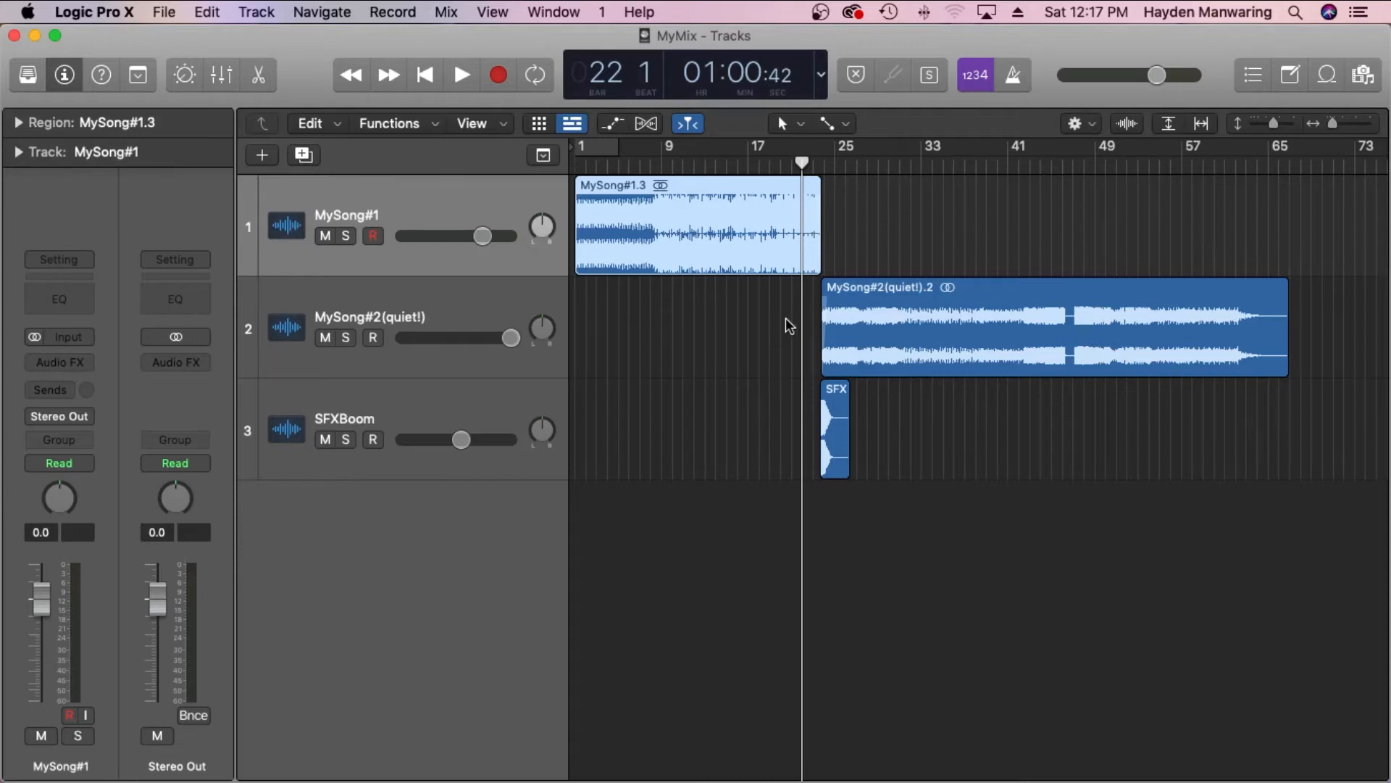
pyautogui.press('space')
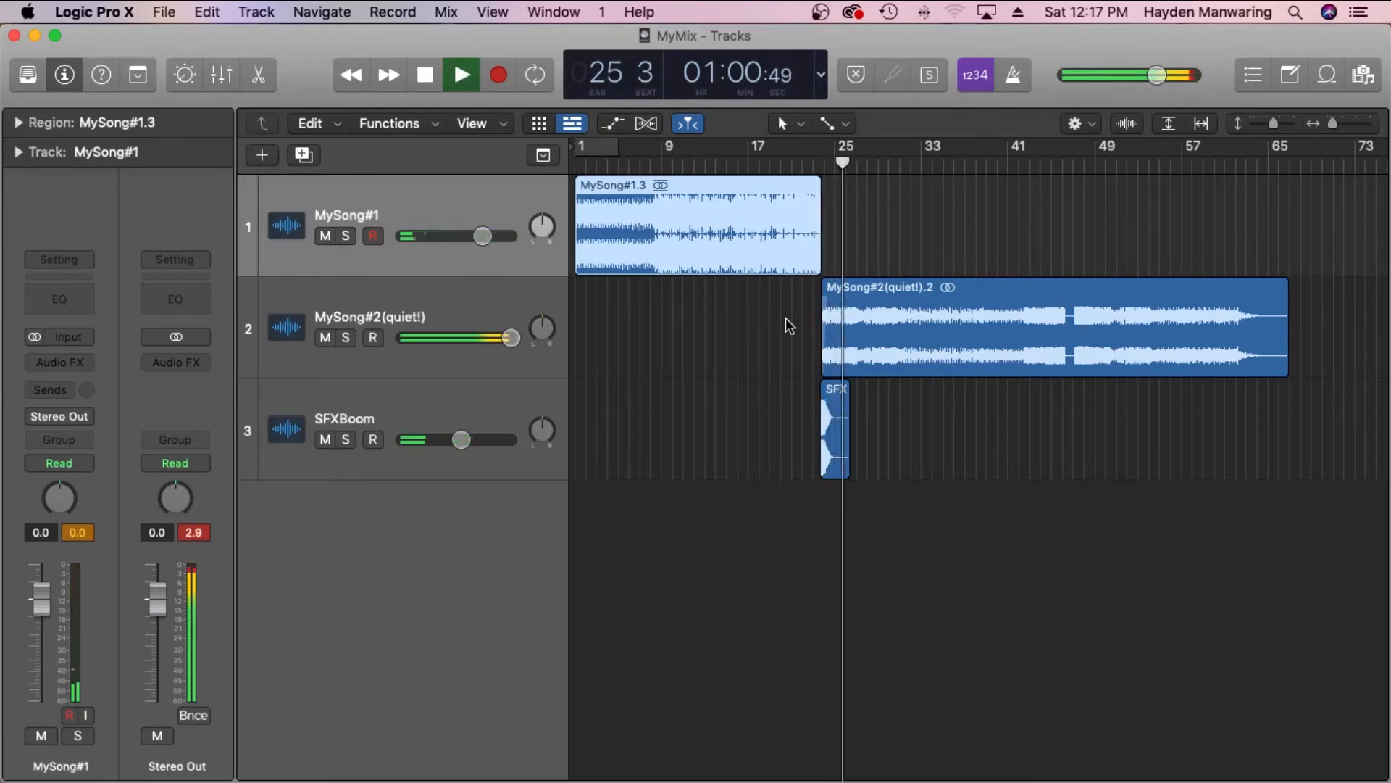
pyautogui.press('space')
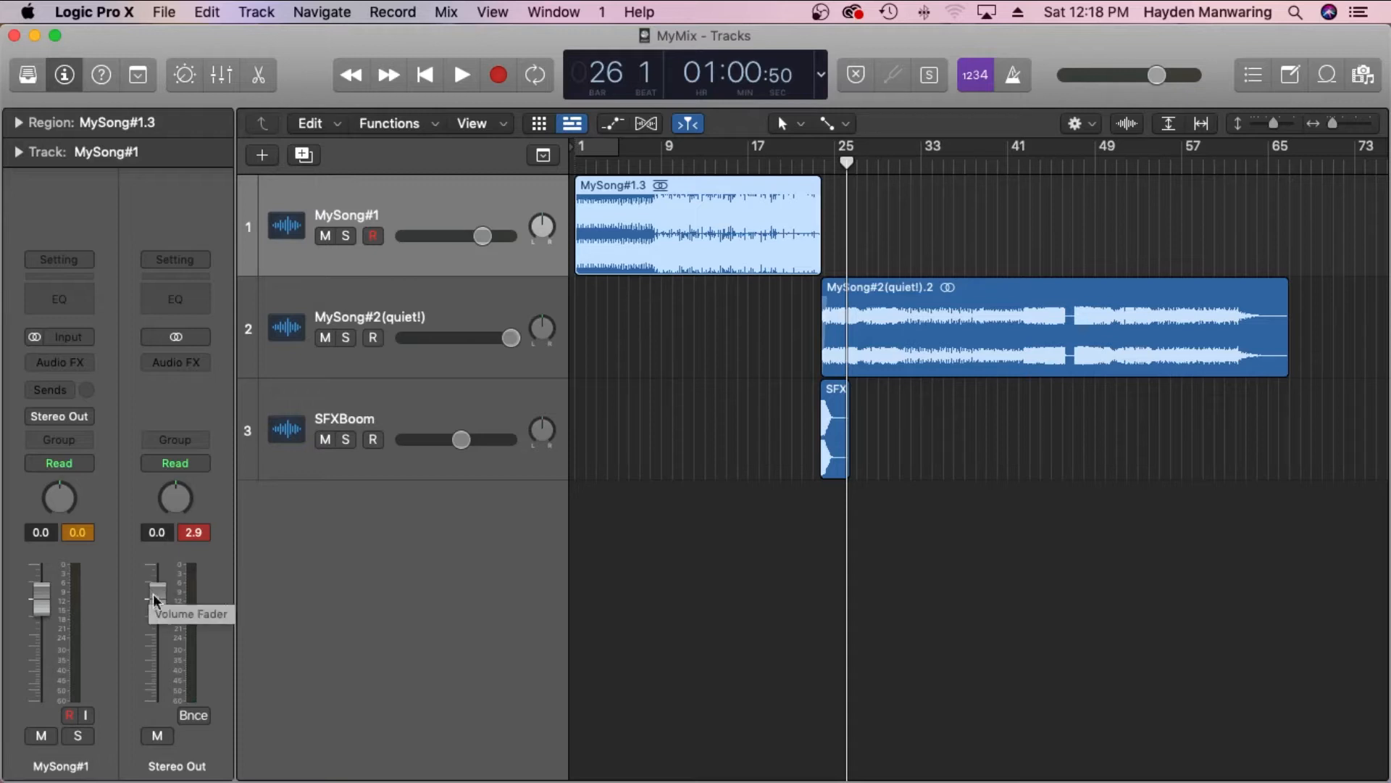
# - Clear the peak level reading on the Stereo Out channel
pyautogui.click(404, 395)
pyautogui.click(408, 312)
pyautogui.click(408, 195)
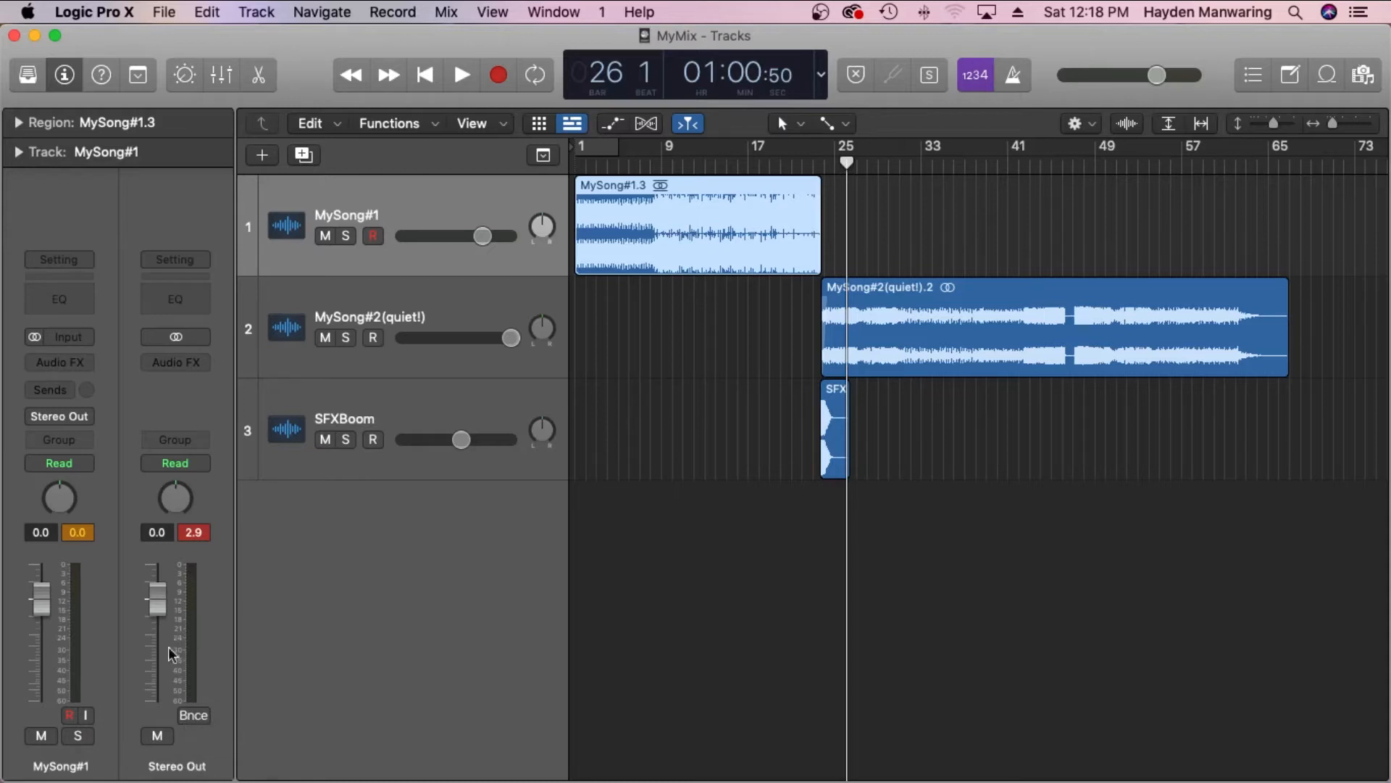
pyautogui.click(193, 535)
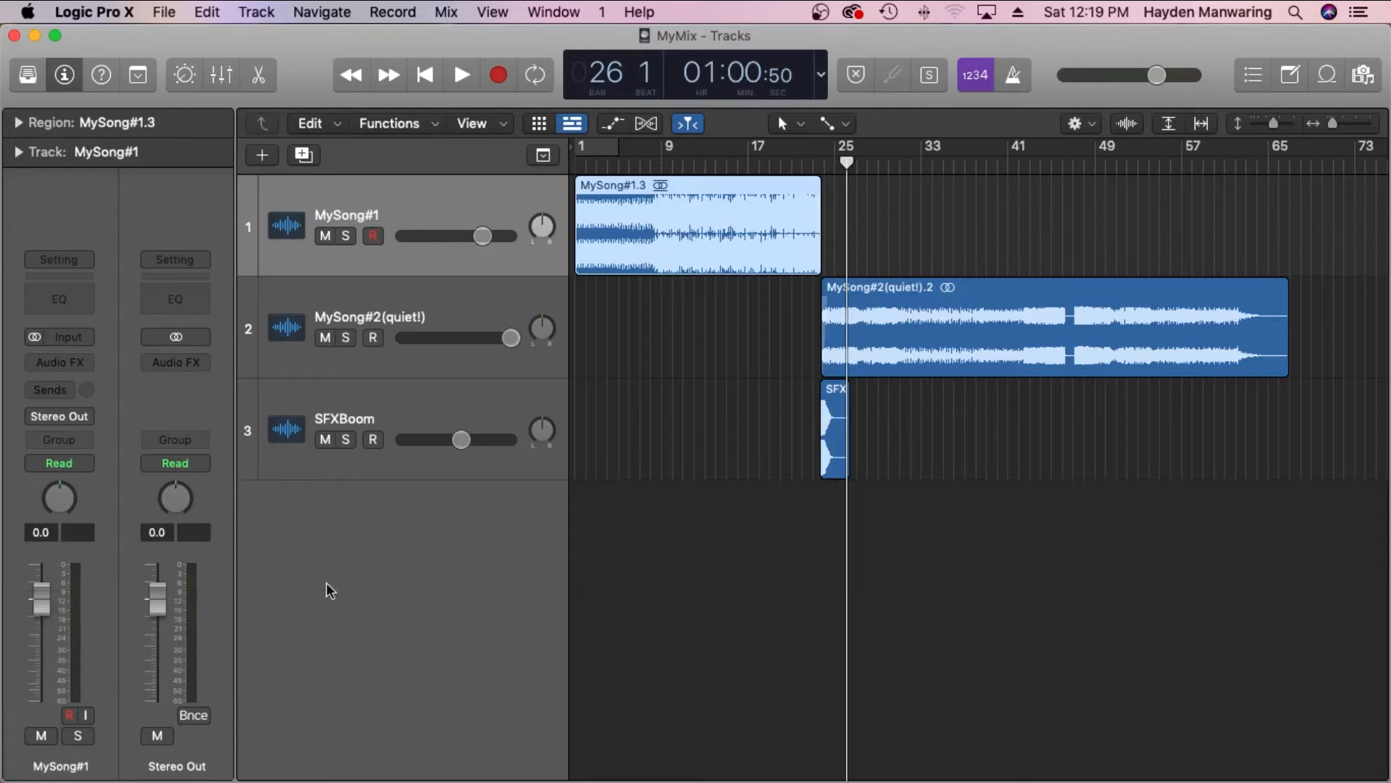
# - Select the MySong#2(quiet!) track and insert a stereo Limiter on the Stereo Out channel
pyautogui.click(398, 306)
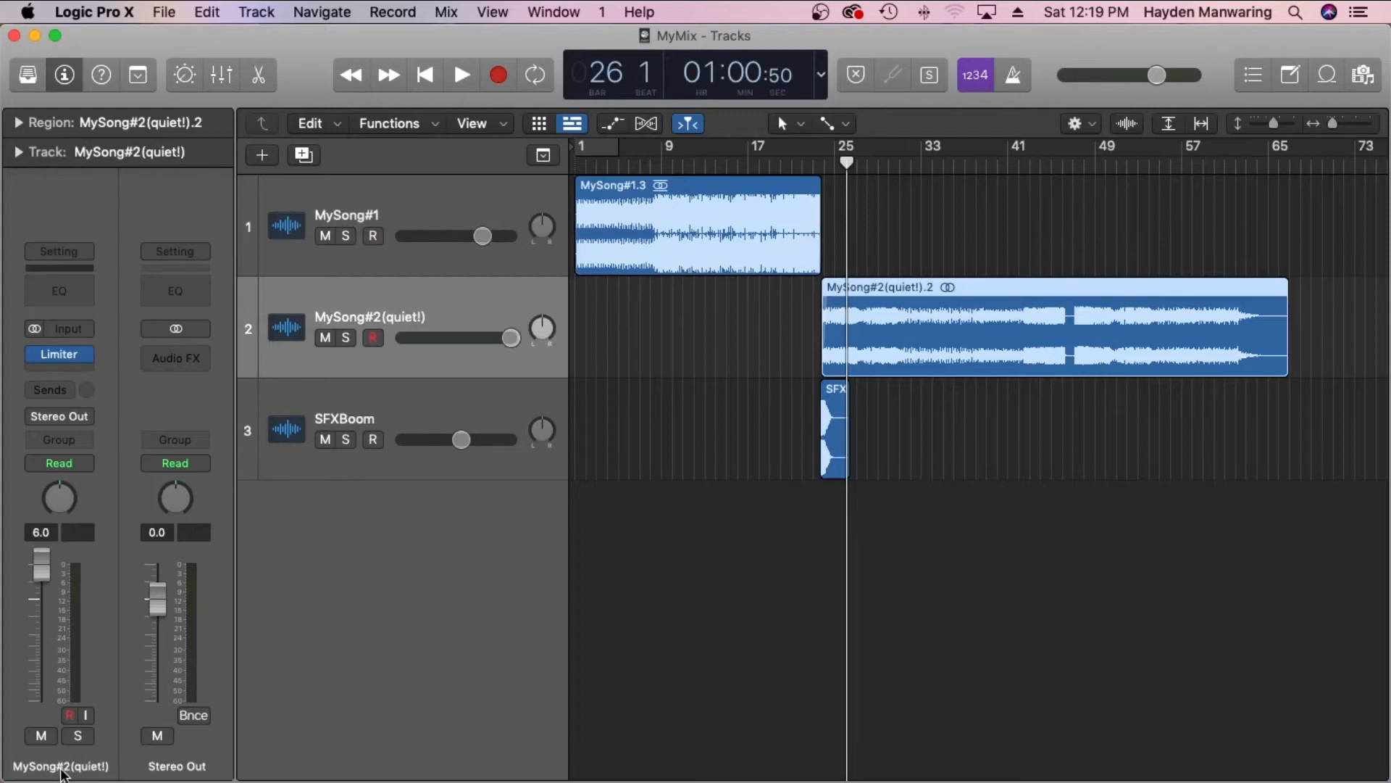
pyautogui.hscroll(1, 329, 668)
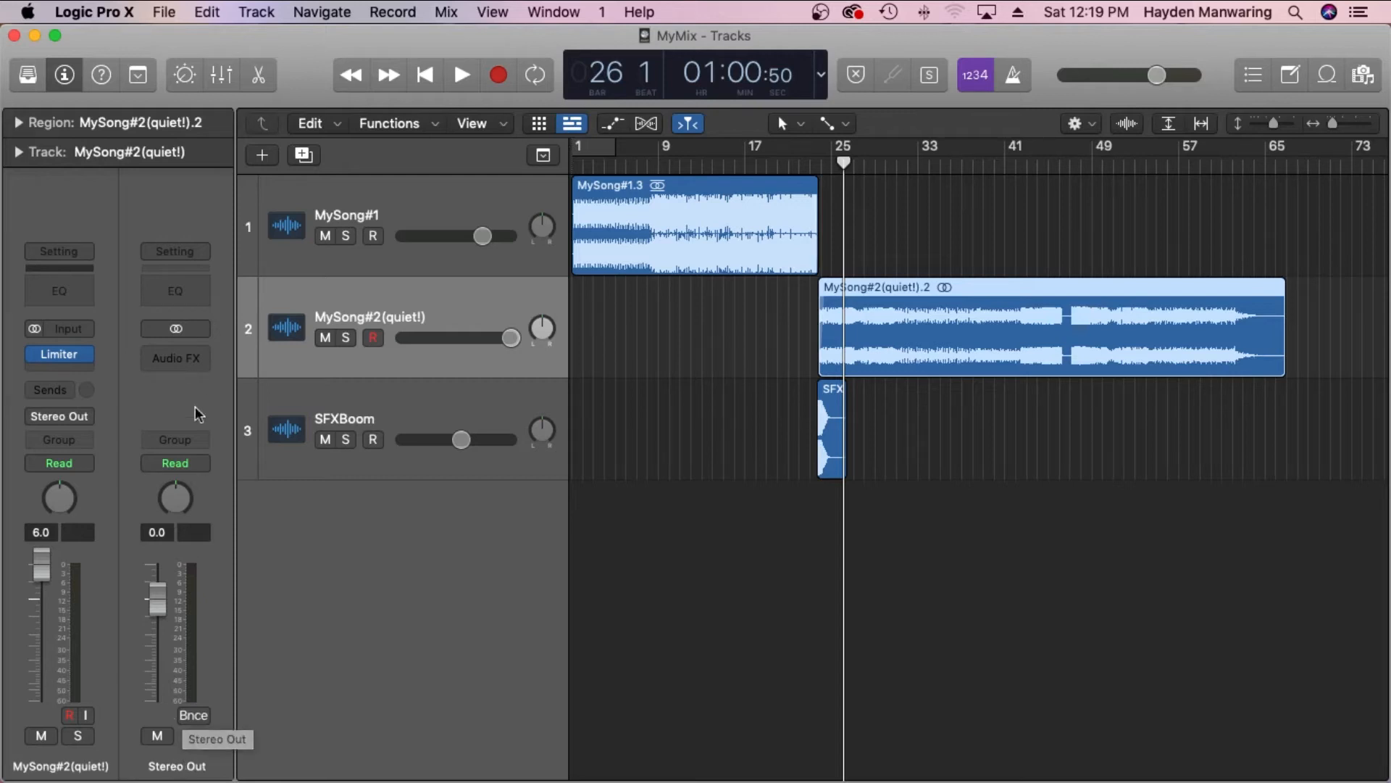
pyautogui.click(195, 356)
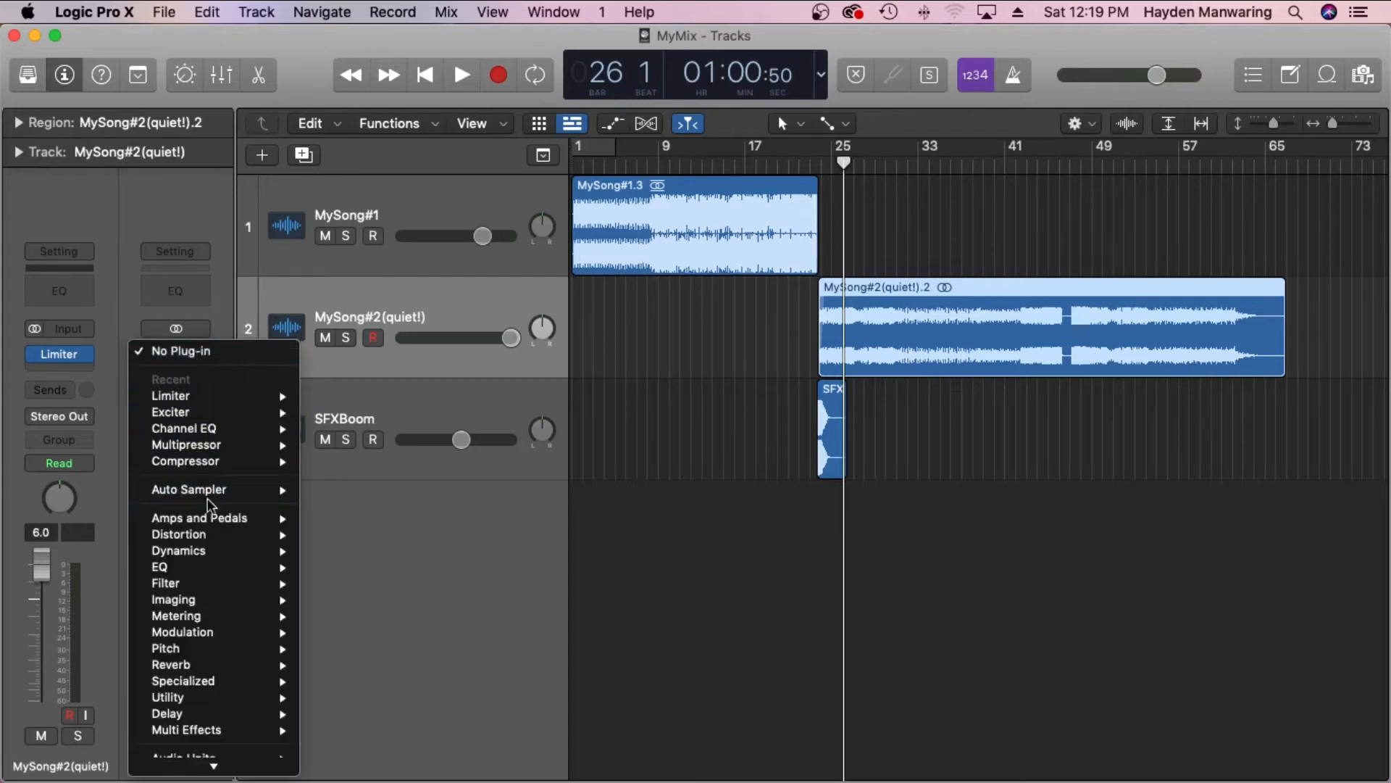
pyautogui.moveTo(208, 551)
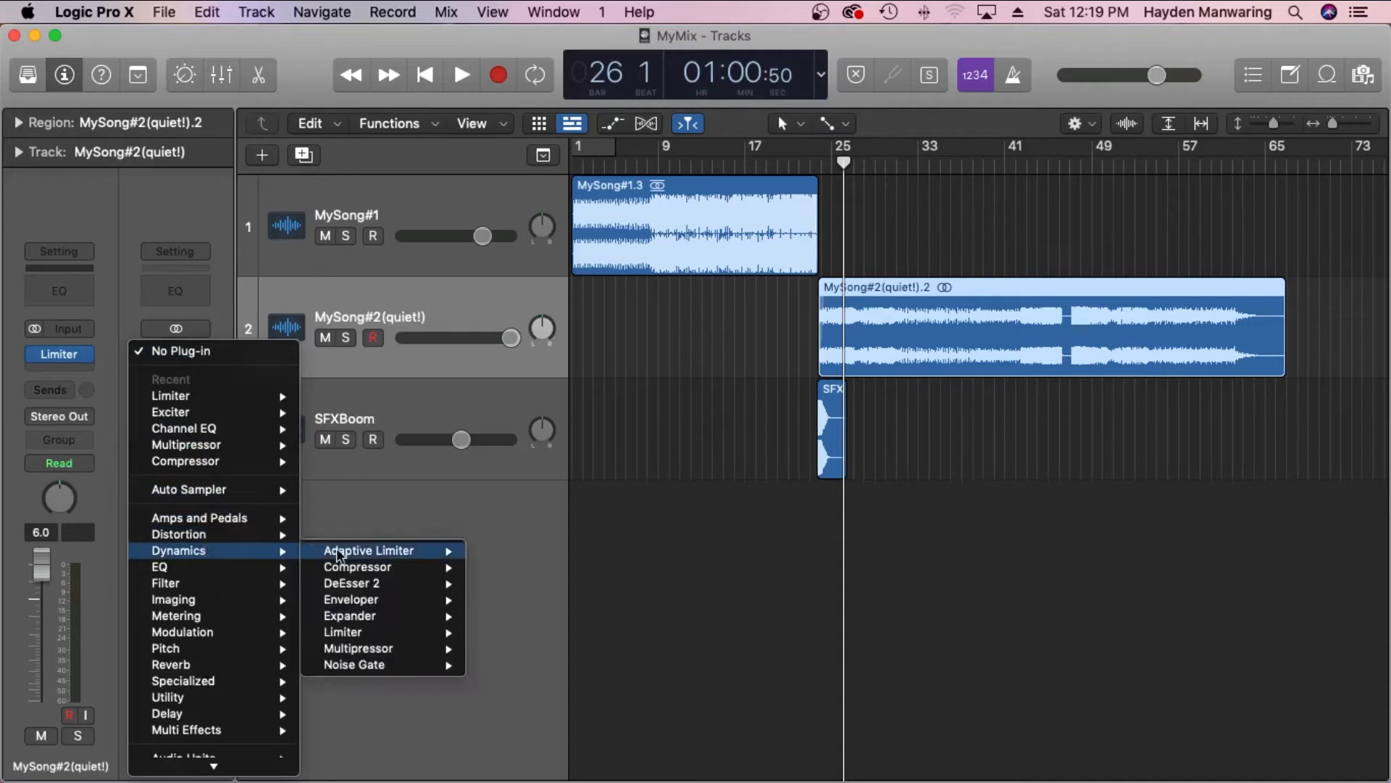
pyautogui.moveTo(441, 632)
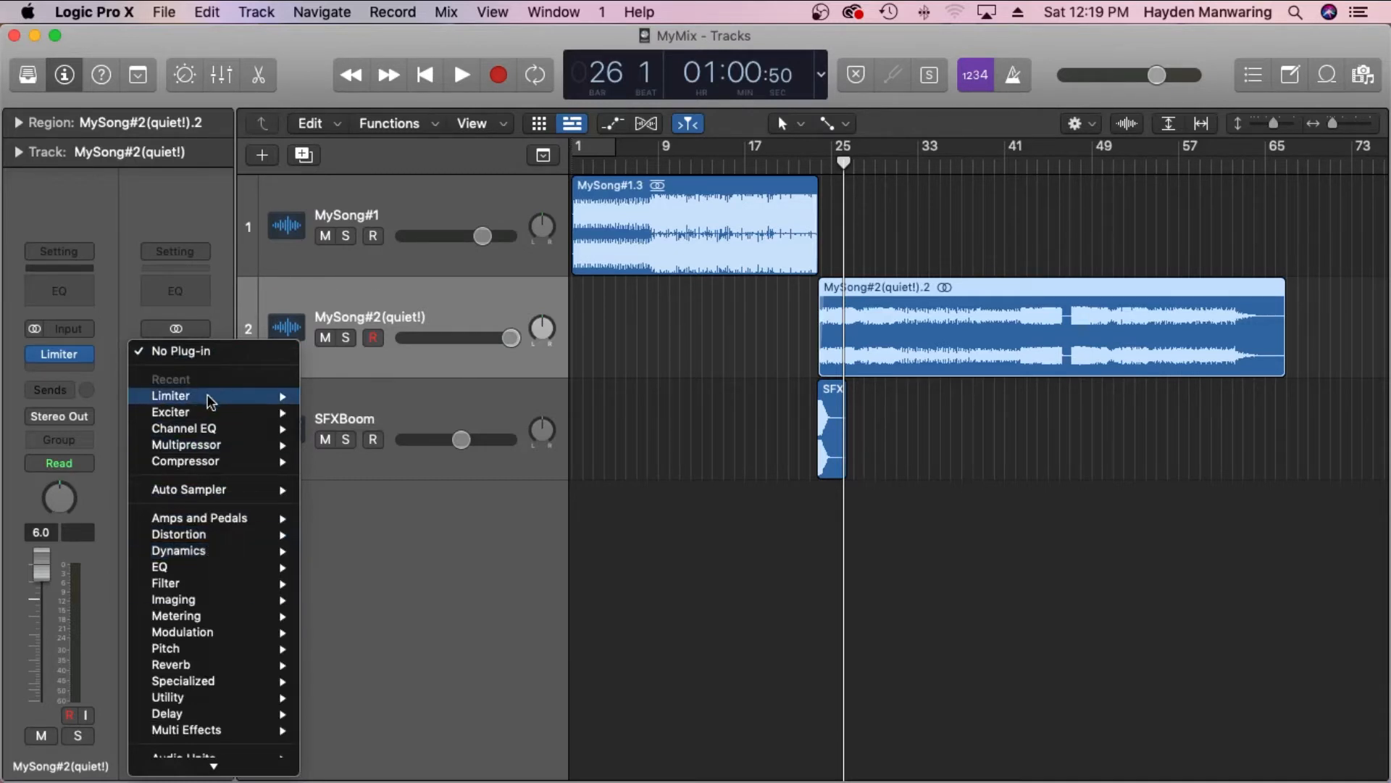
pyautogui.moveTo(188, 397)
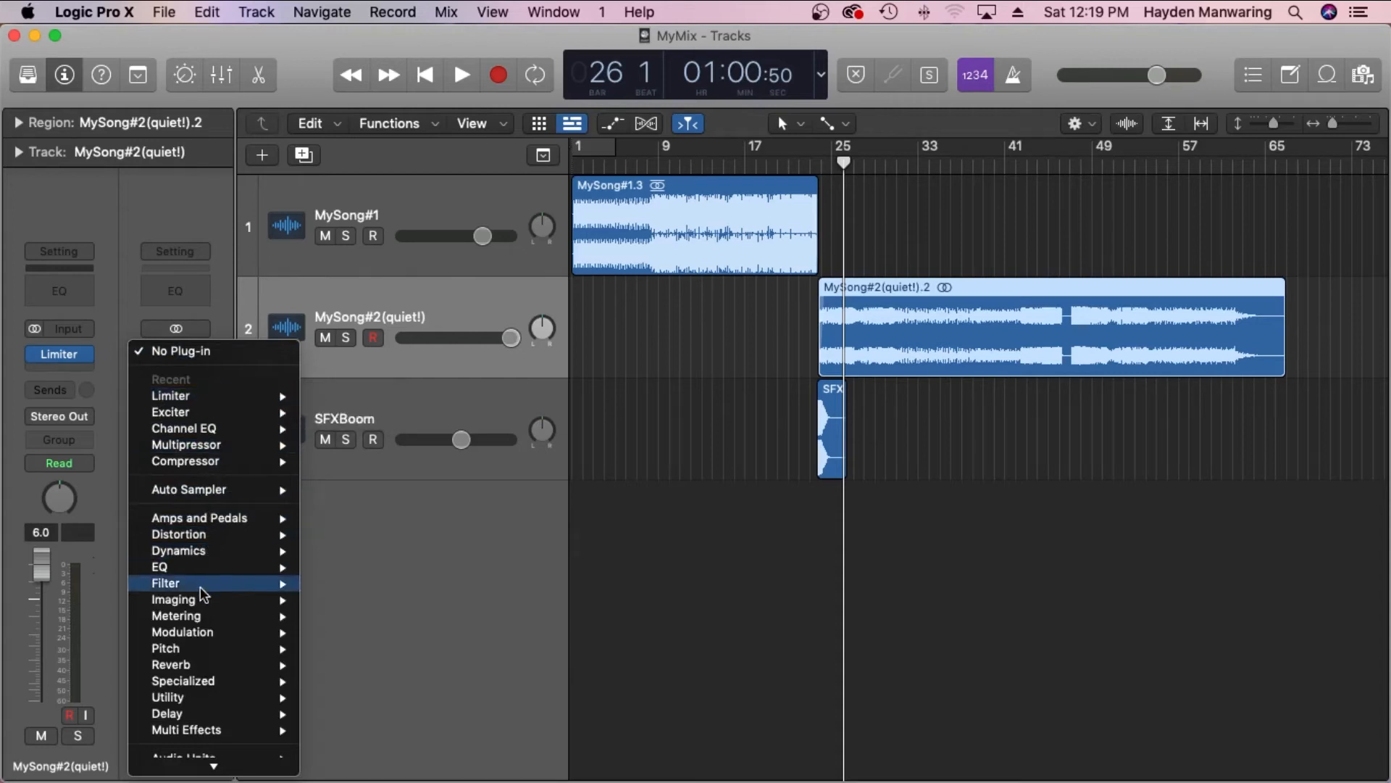
pyautogui.moveTo(352, 559)
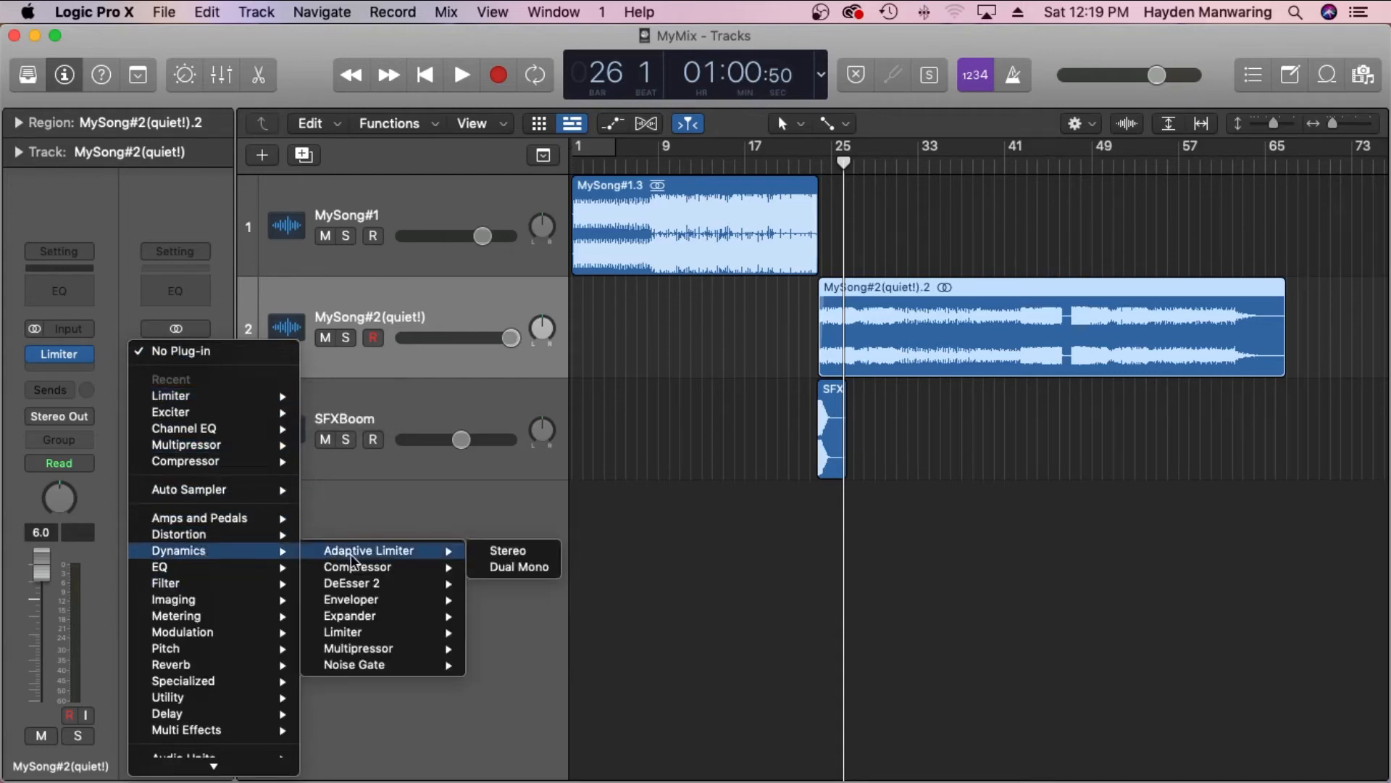
pyautogui.moveTo(357, 635)
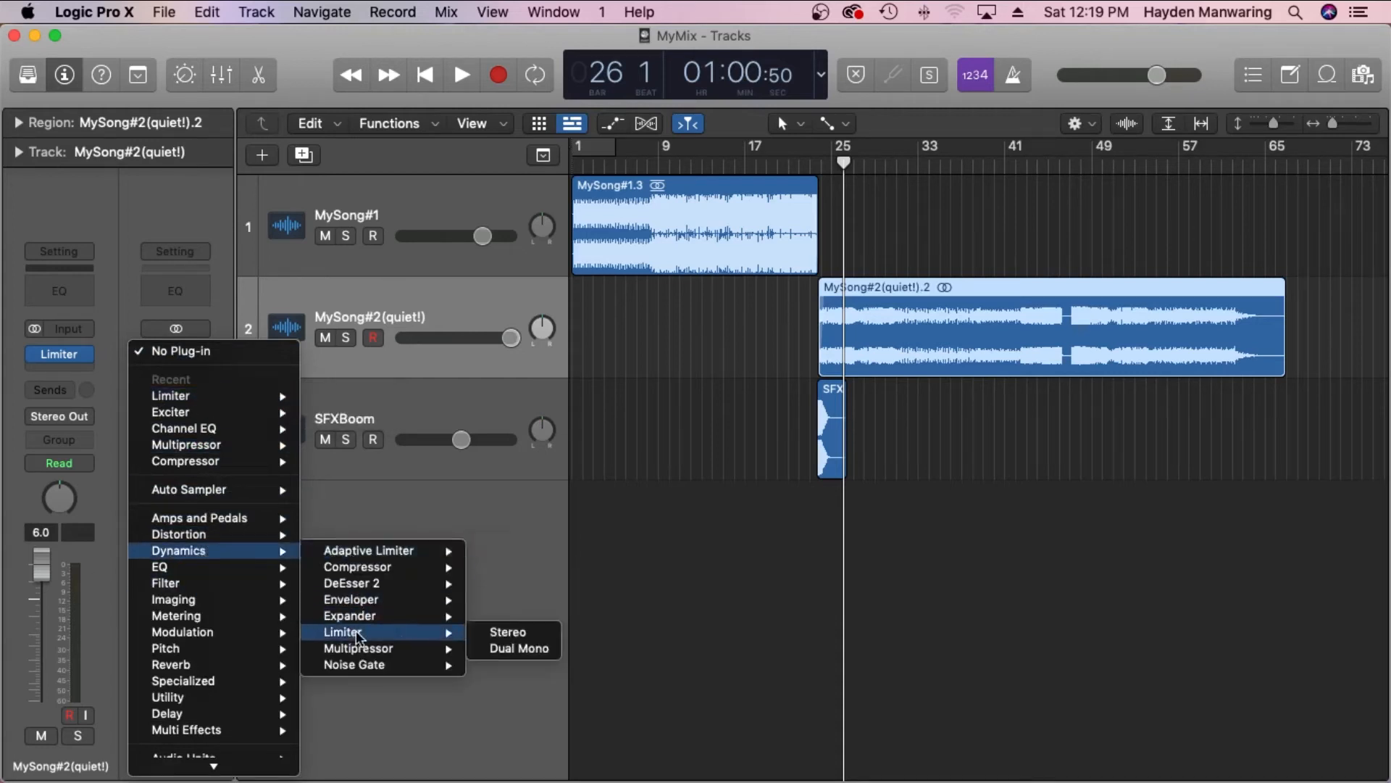
pyautogui.click(506, 634)
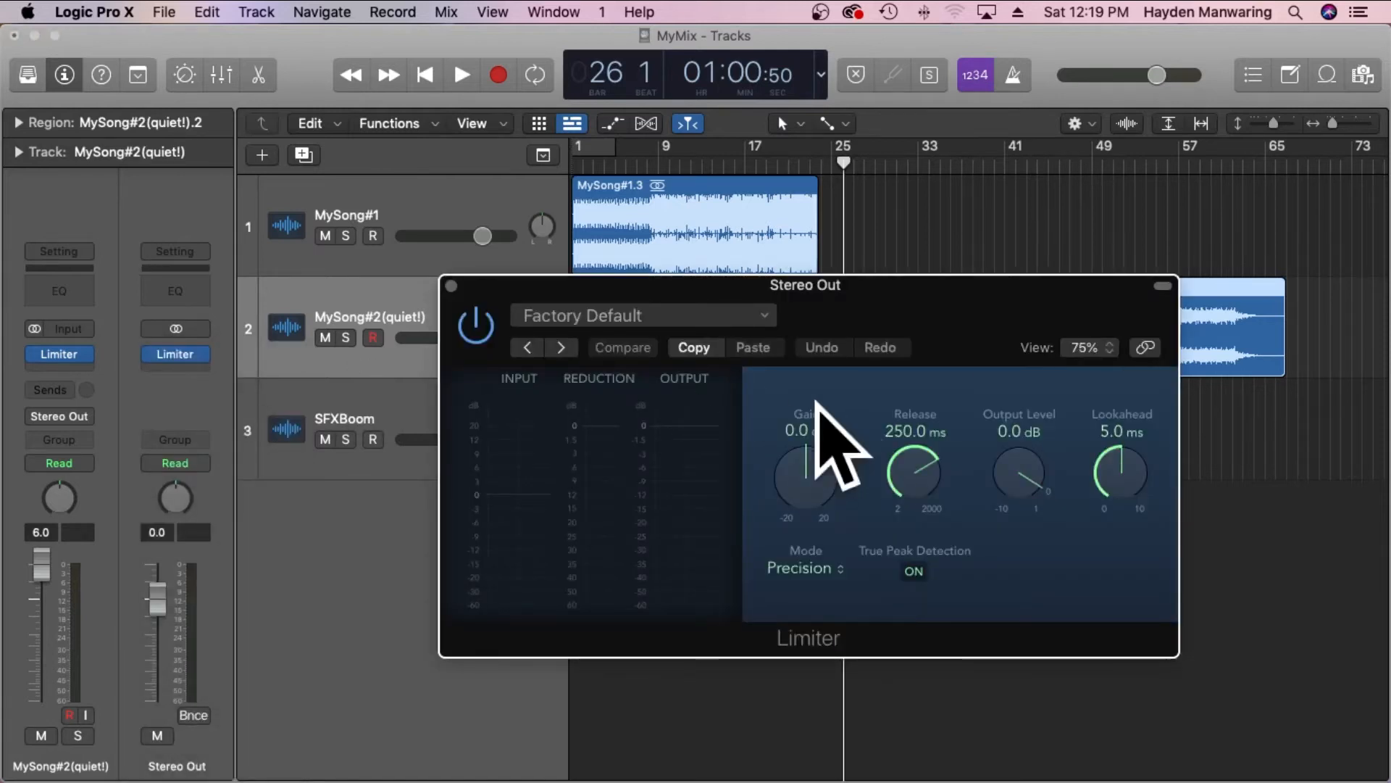
# - Set the Stereo Out limiter's output level to -0.1 dB and play the song transition from bar 21 to check the peaks
pyautogui.moveTo(854, 306); pyautogui.dragTo(741, 256)
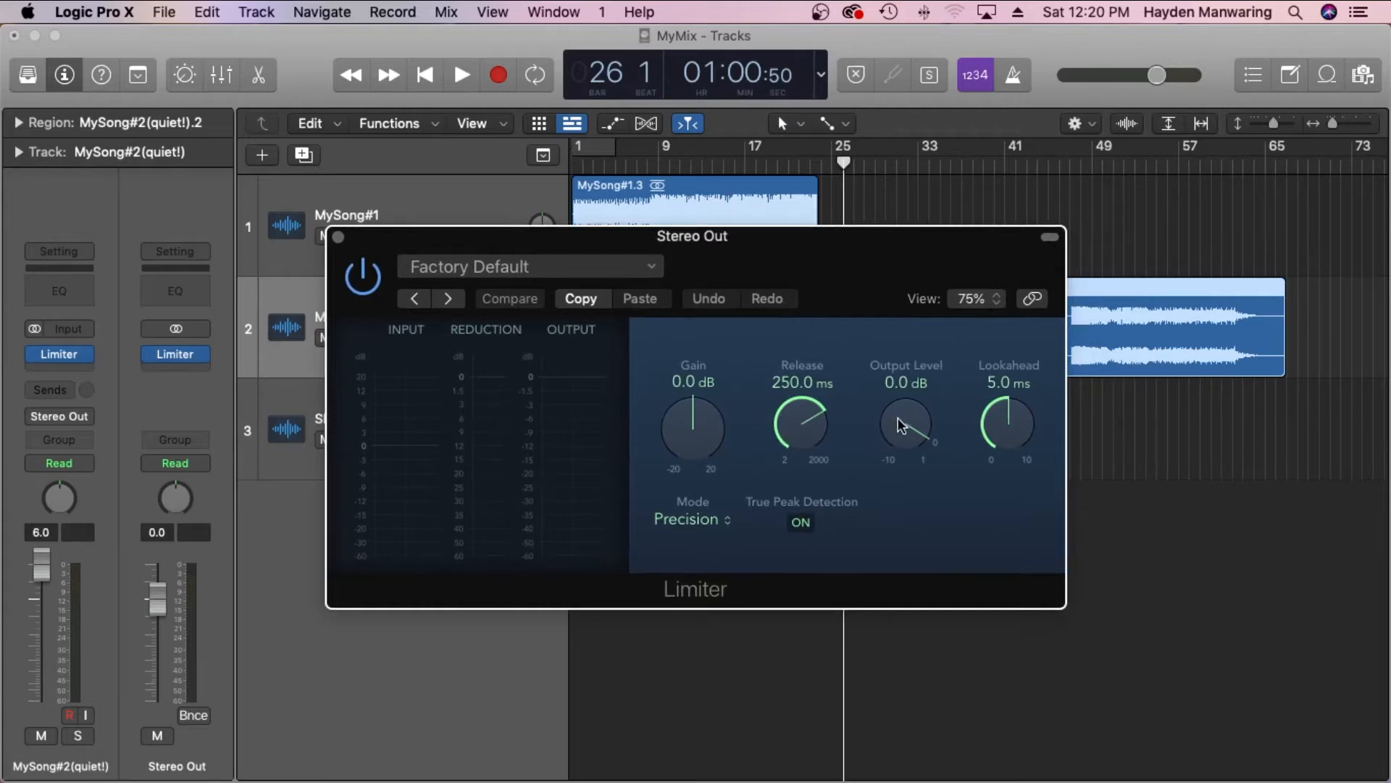
pyautogui.moveTo(902, 428); pyautogui.dragTo(903, 427)
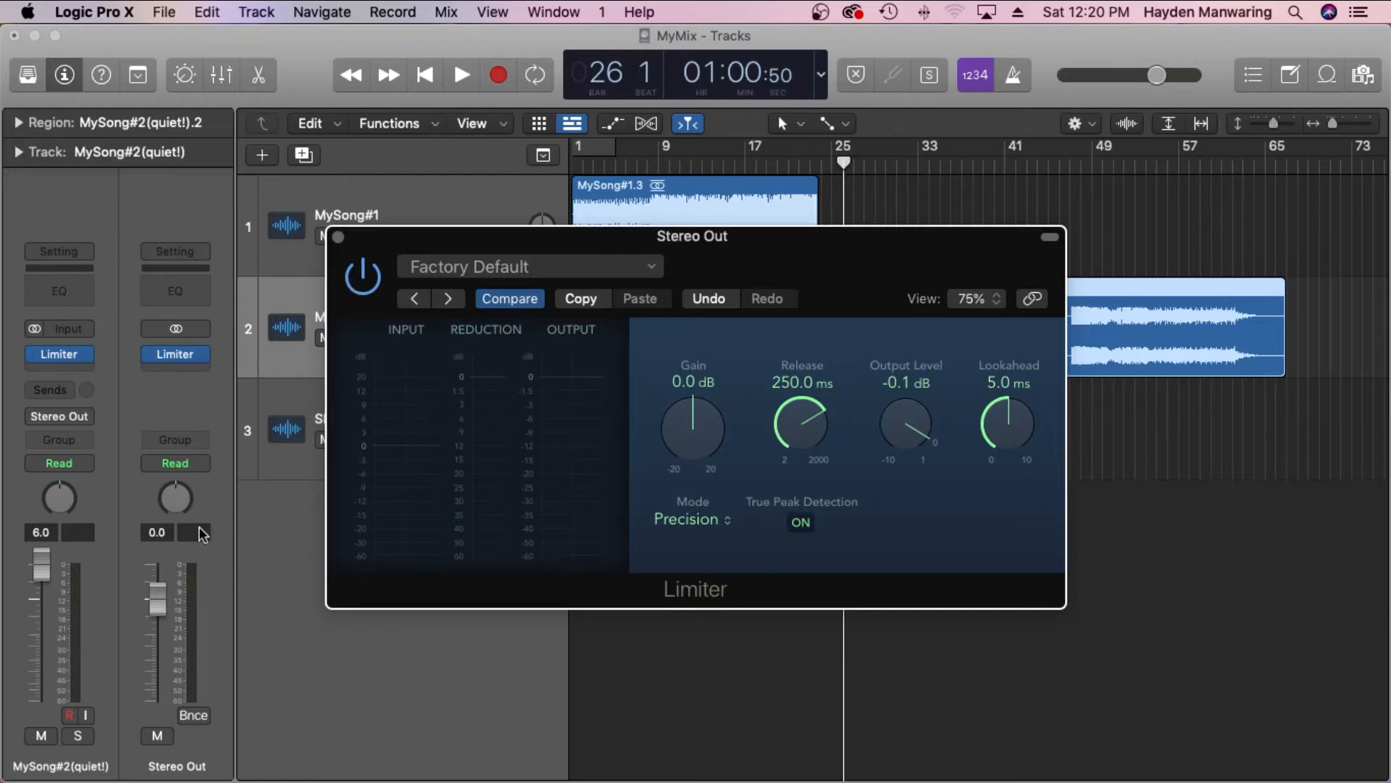
pyautogui.click(338, 238)
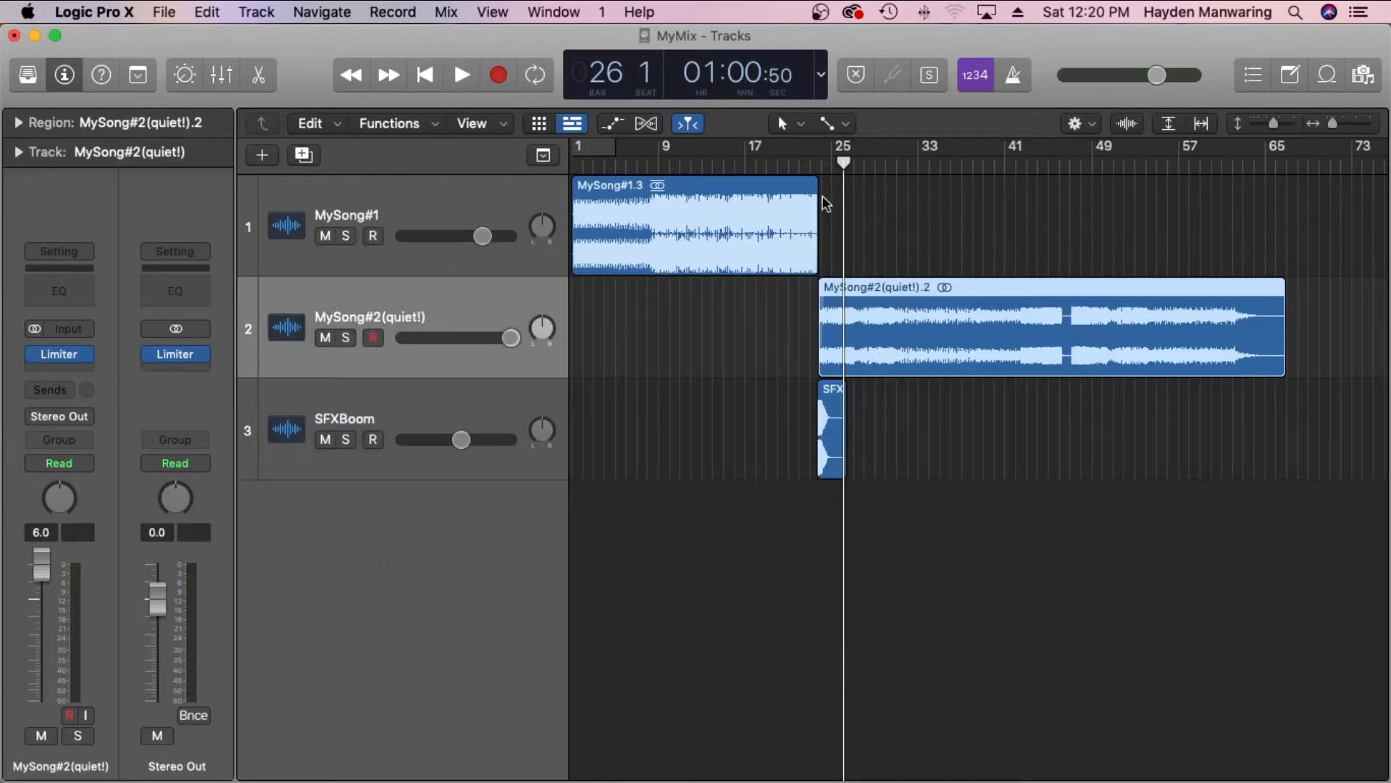
pyautogui.click(795, 161)
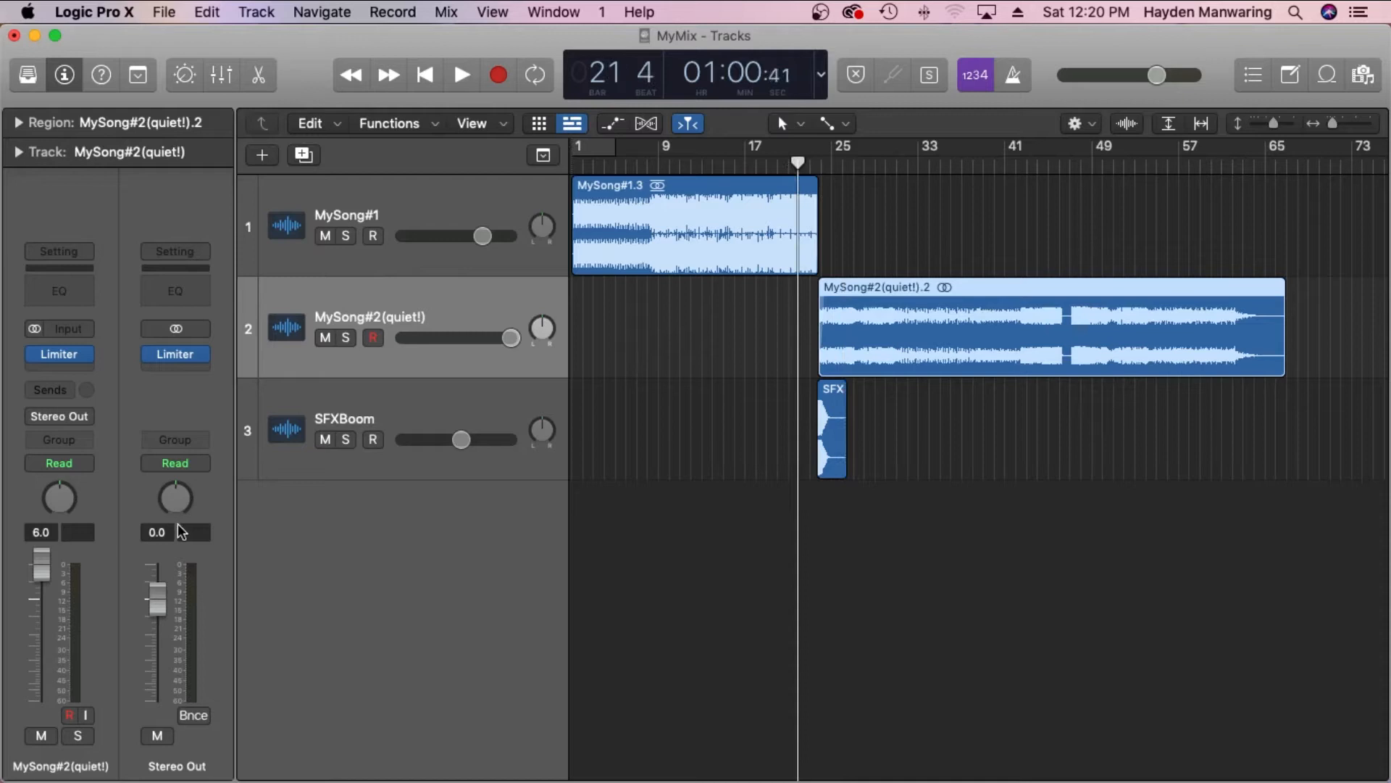
pyautogui.press('space')
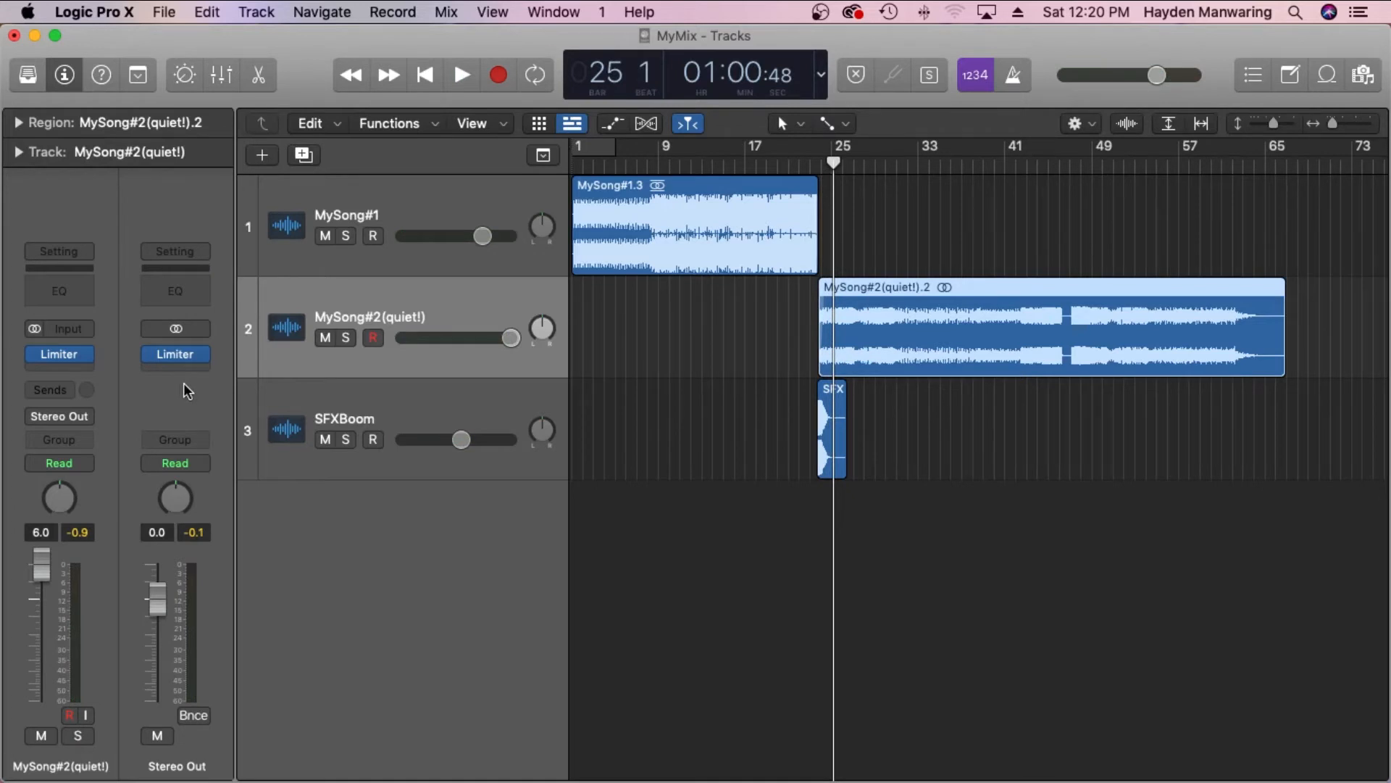
pyautogui.moveTo(176, 355)
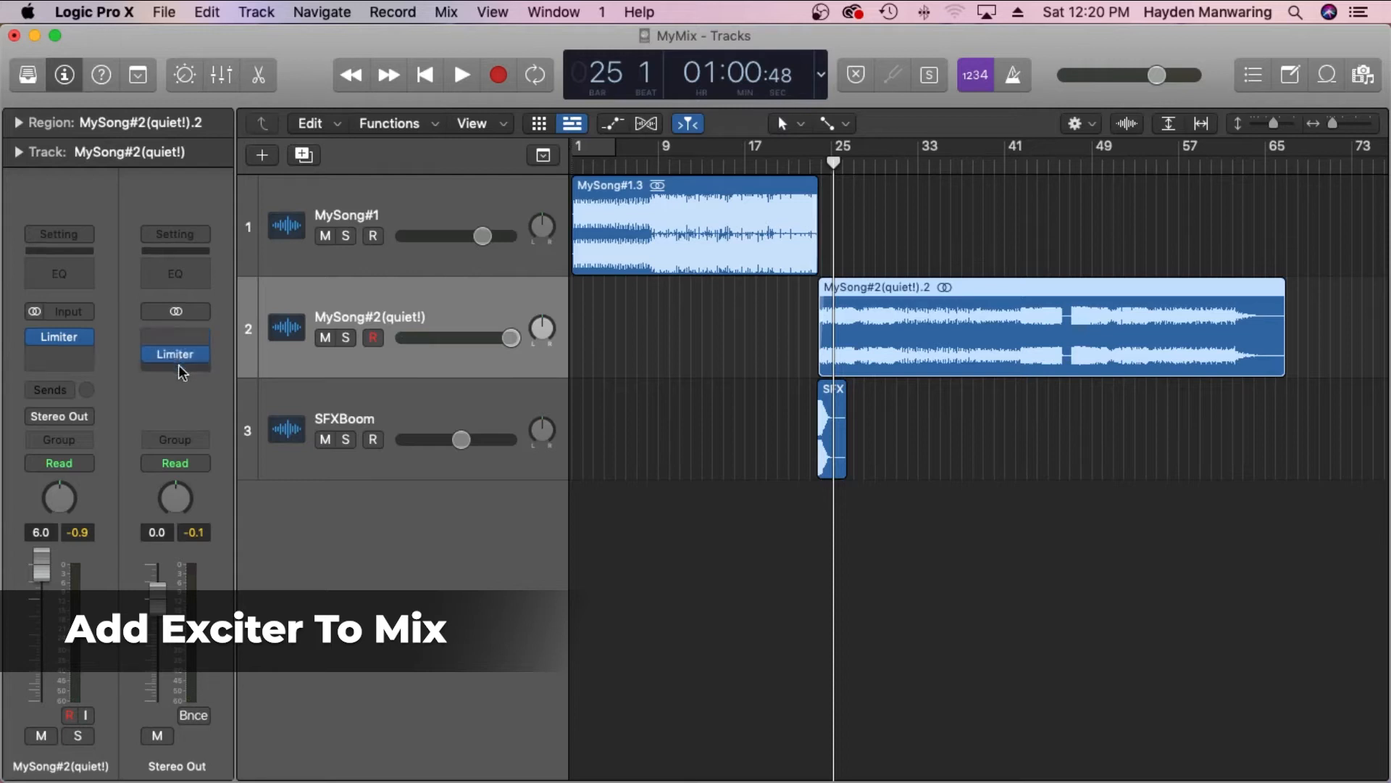
pyautogui.click(200, 341)
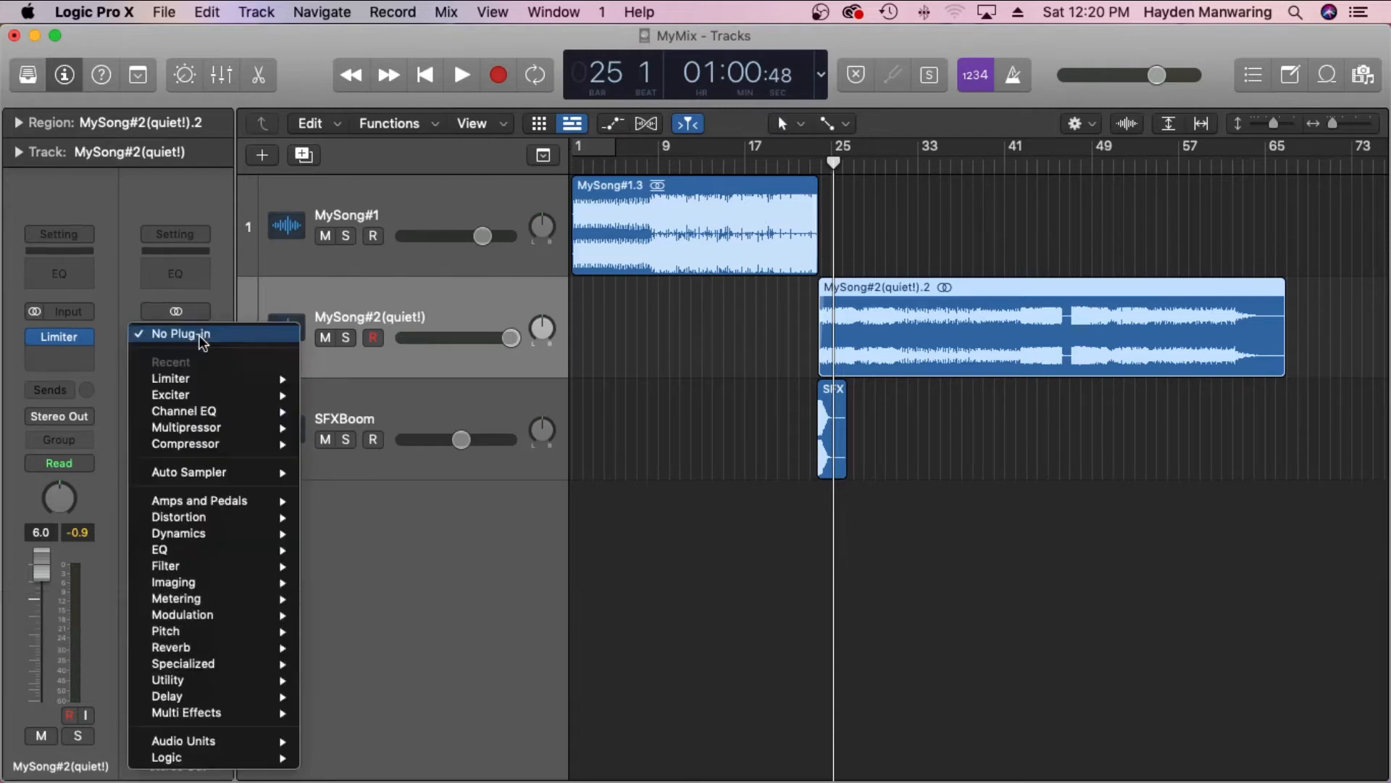
pyautogui.click(208, 316)
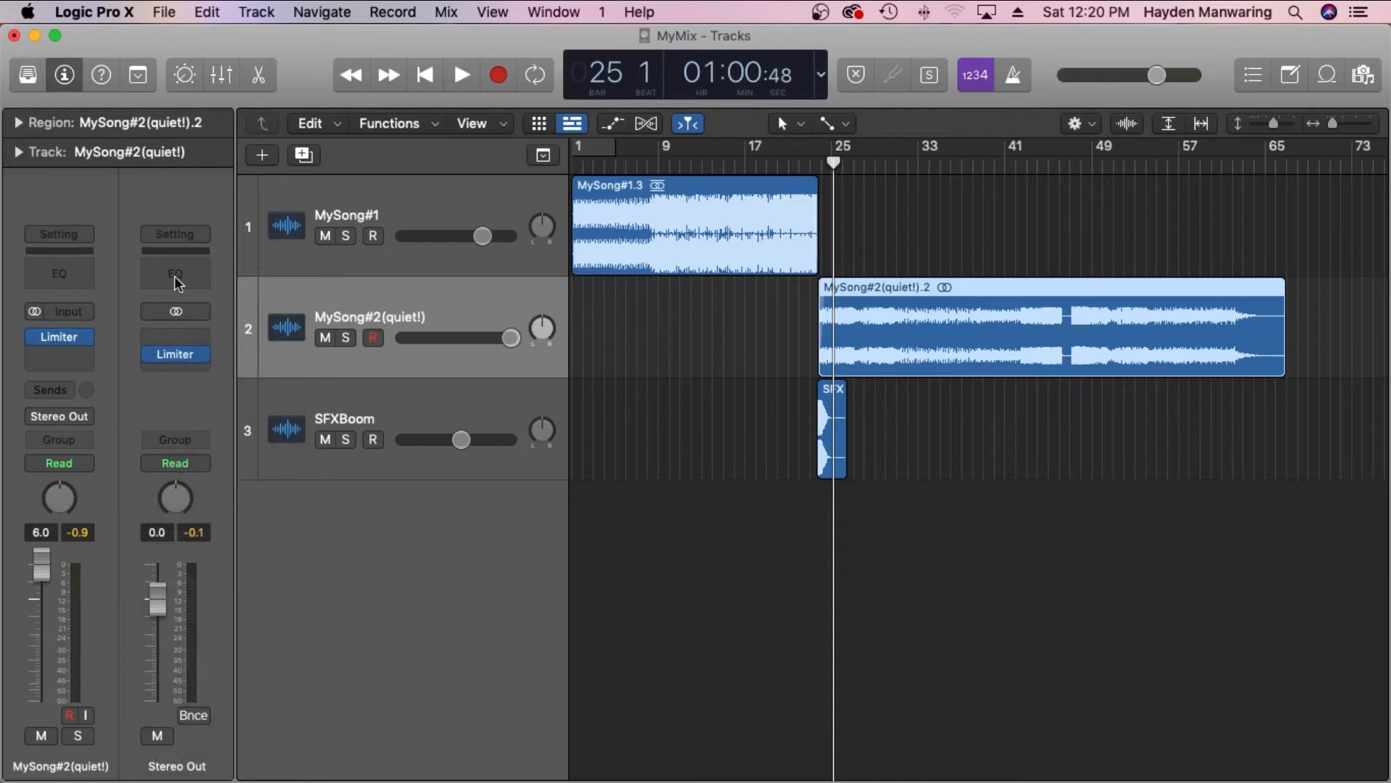
# - Insert a stereo Exciter before the Limiter on the Stereo Out channel and close its plug-in window
pyautogui.moveTo(176, 355)
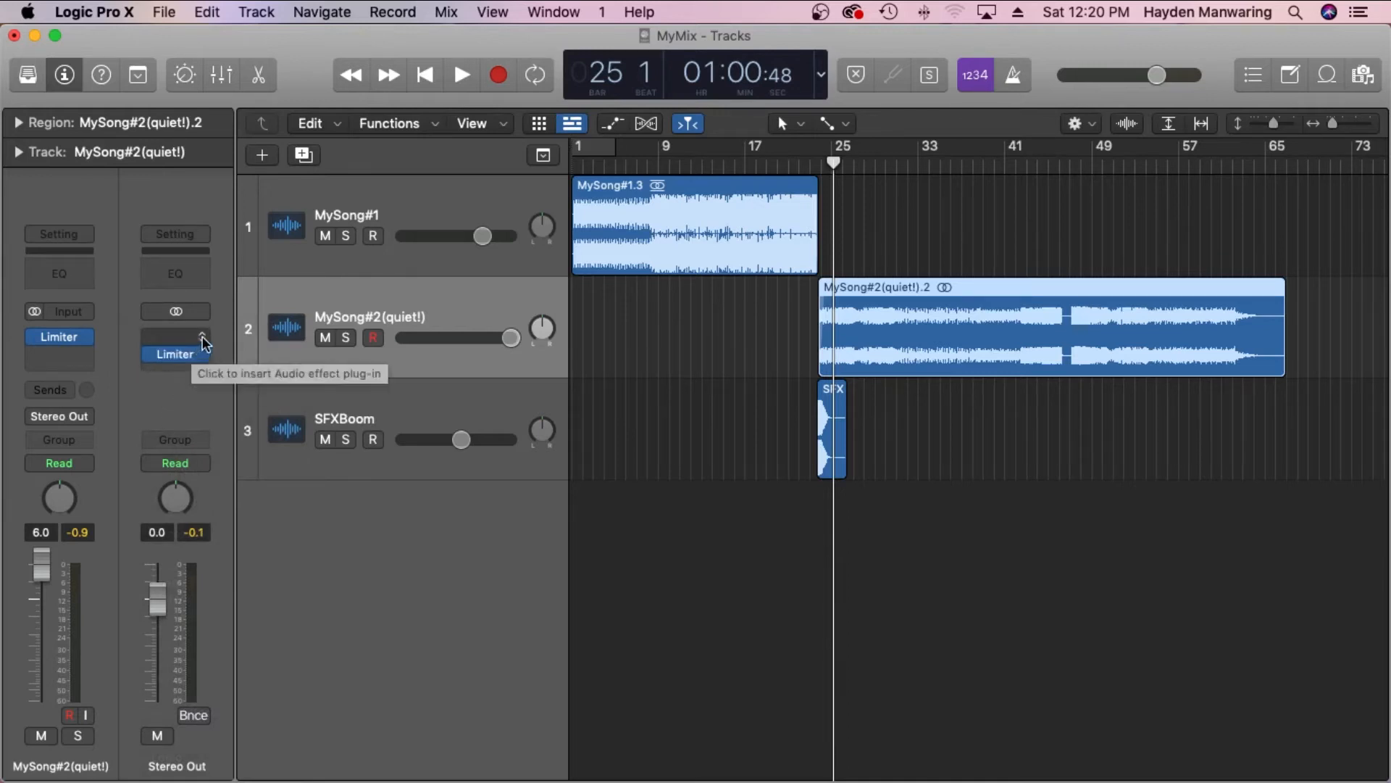
pyautogui.click(196, 337)
pyautogui.moveTo(189, 400)
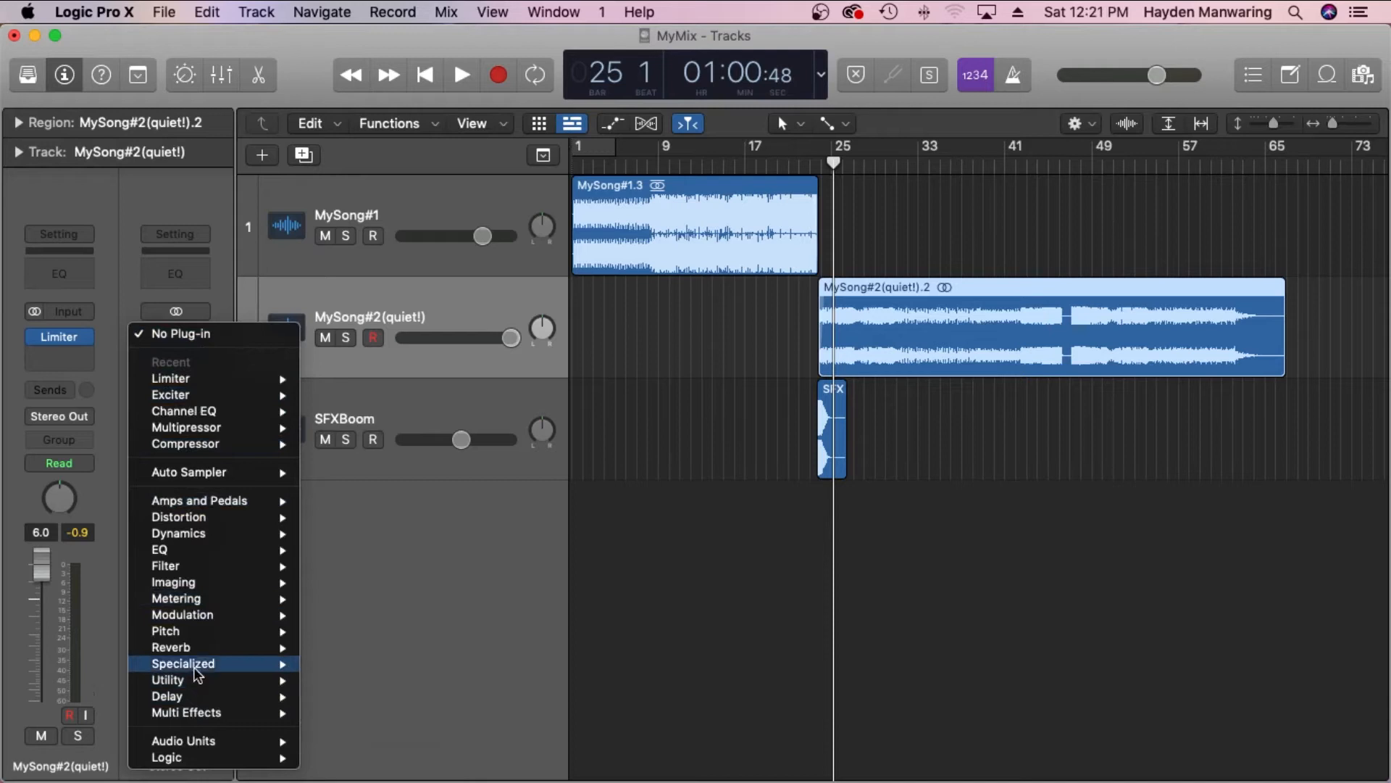
pyautogui.moveTo(194, 665)
pyautogui.moveTo(340, 664)
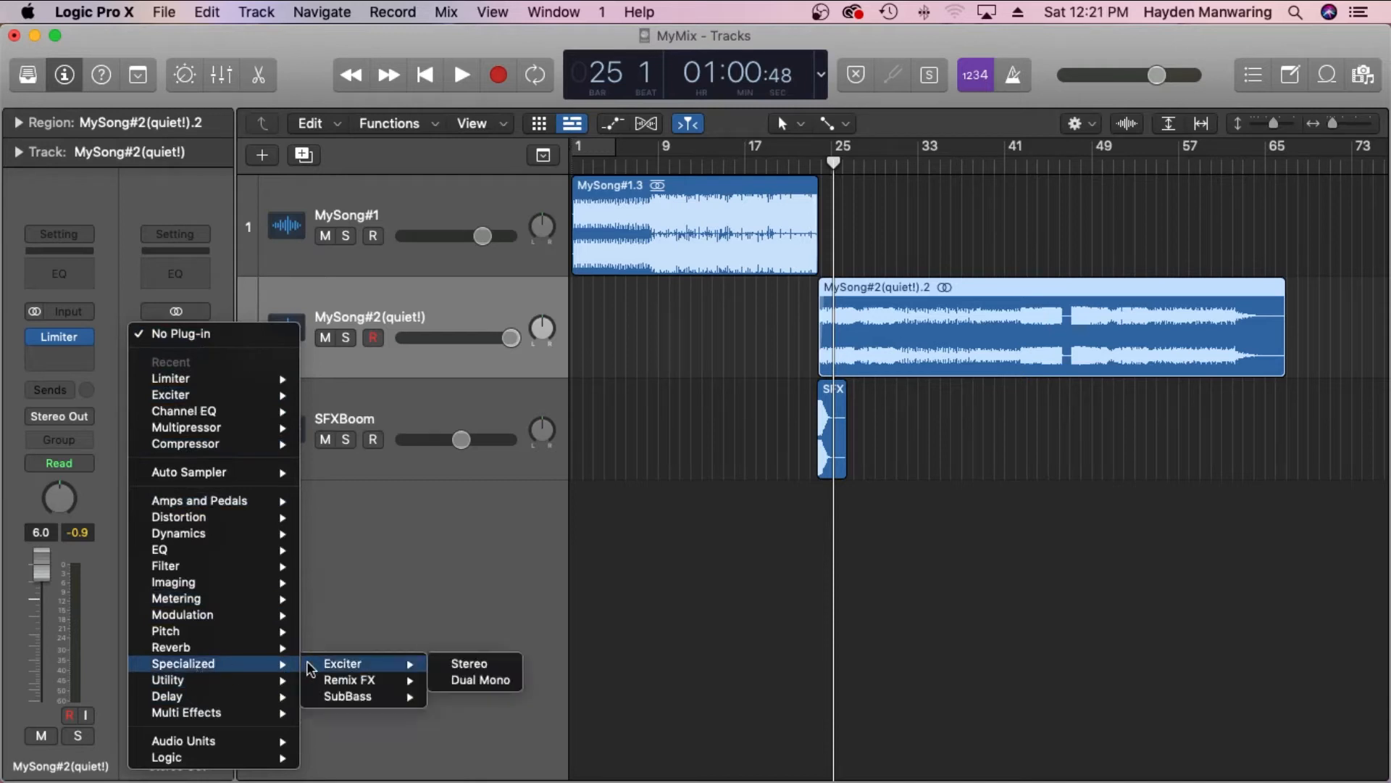
pyautogui.click(469, 666)
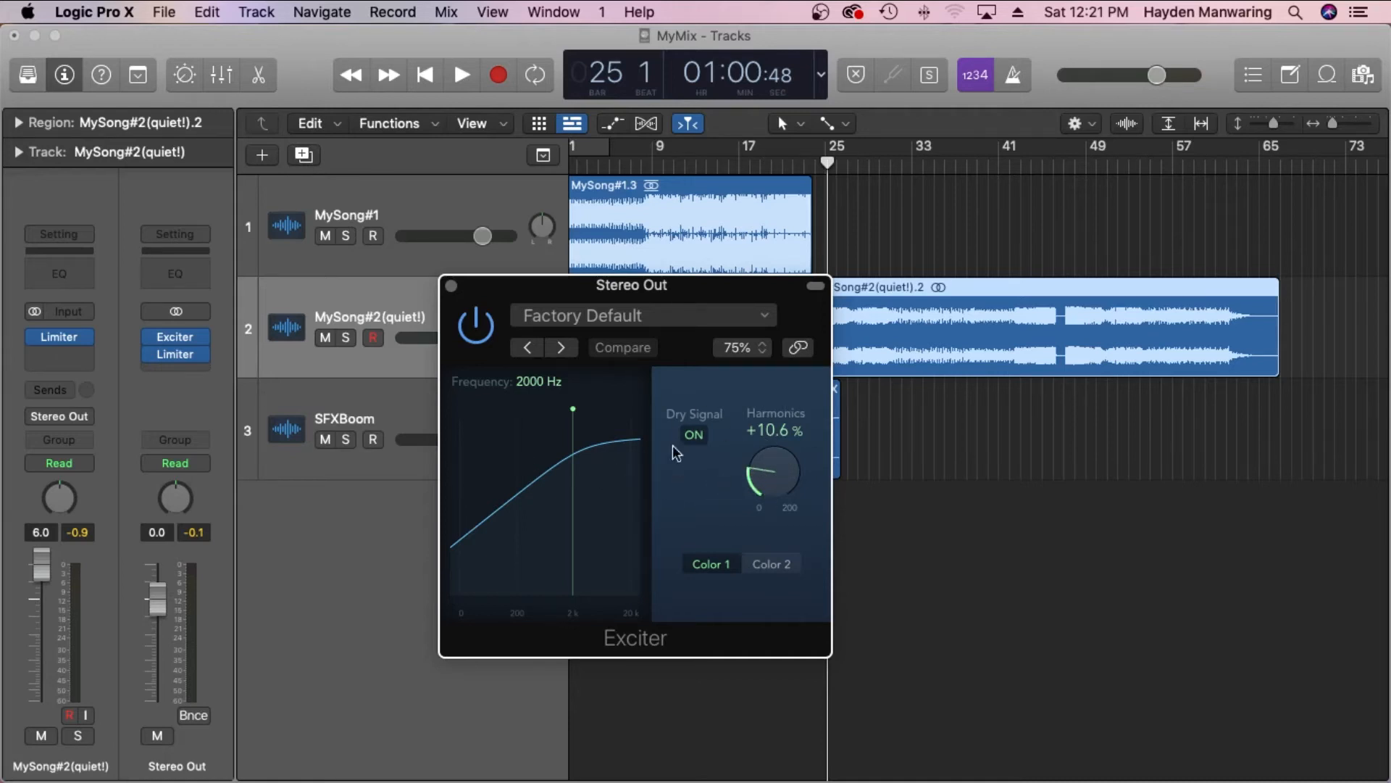
pyautogui.click(451, 286)
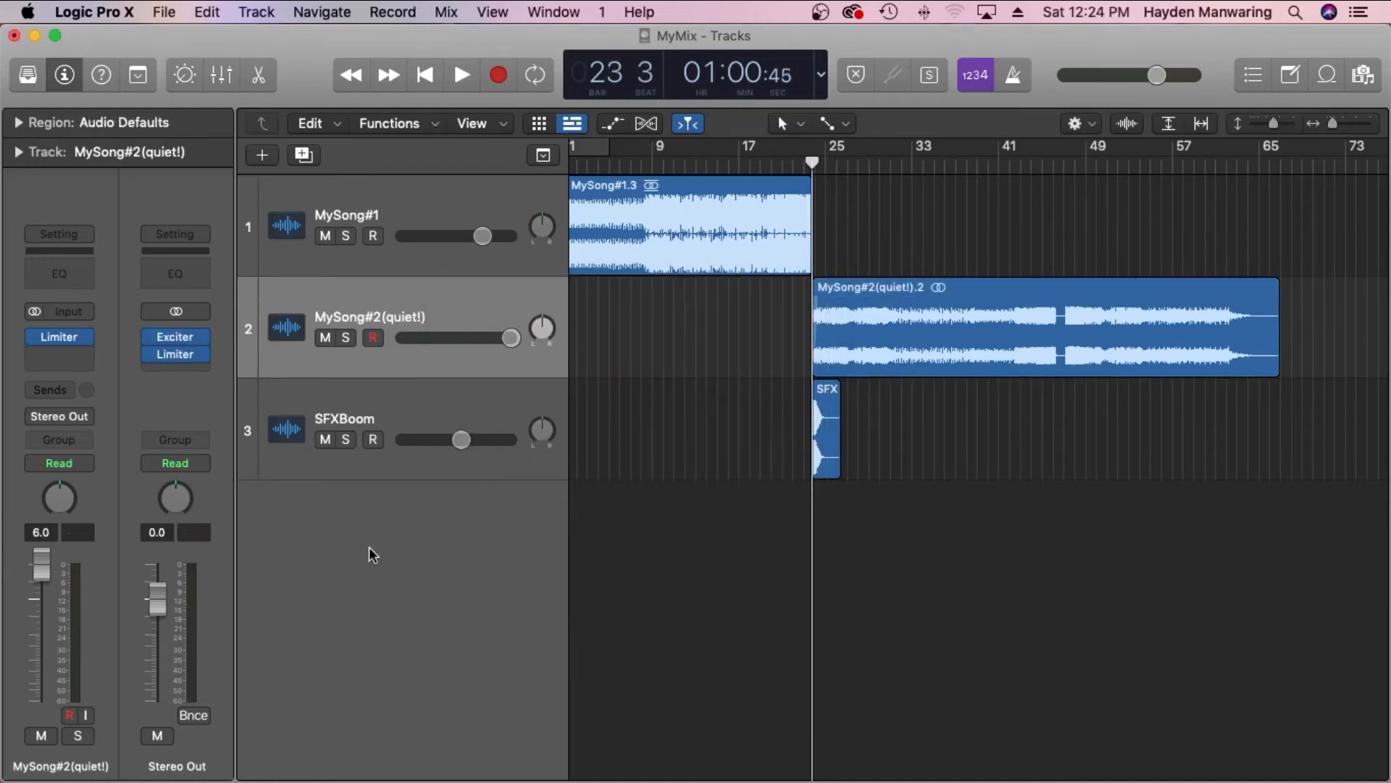
# - Open the project bounce settings to review the start and end positions, and leave them without bouncing
pyautogui.moveTo(171, 358)
pyautogui.click(164, 11)
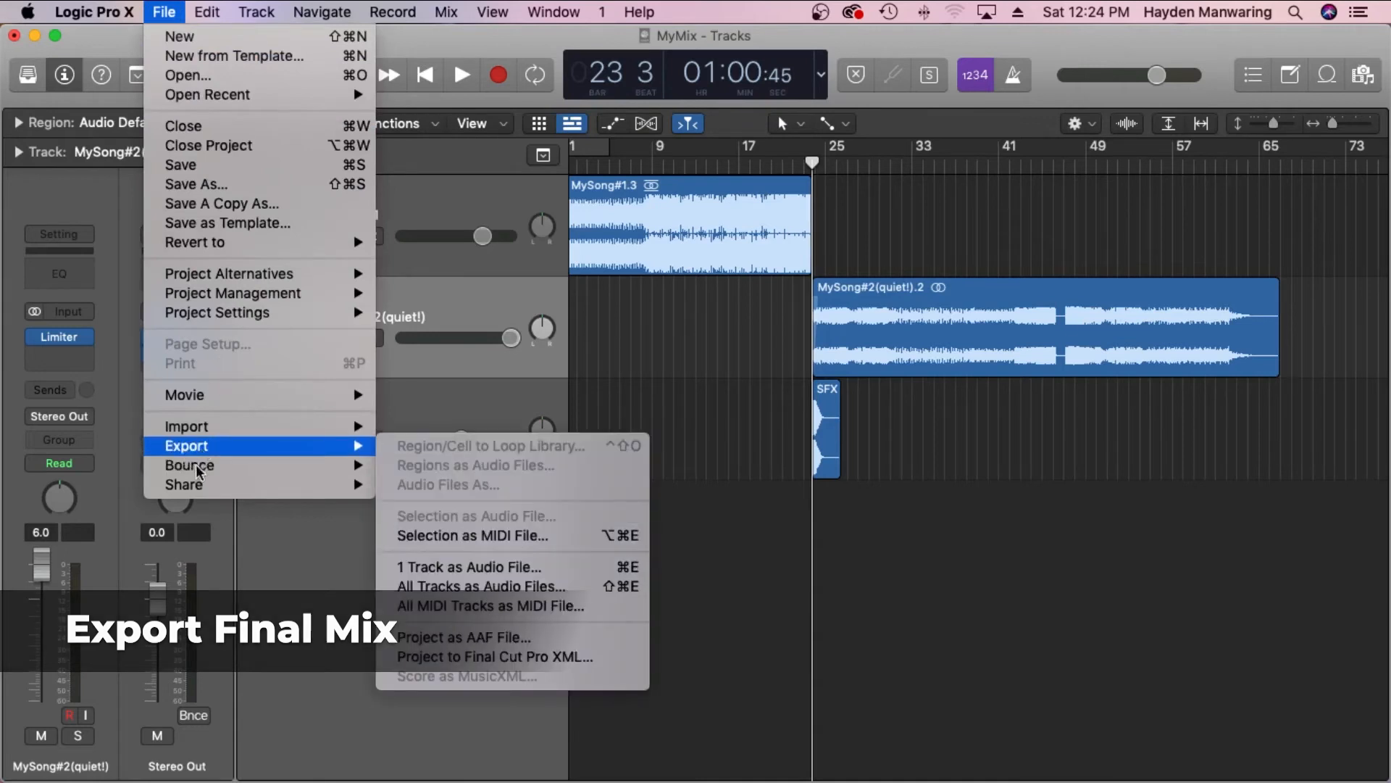
pyautogui.moveTo(195, 487)
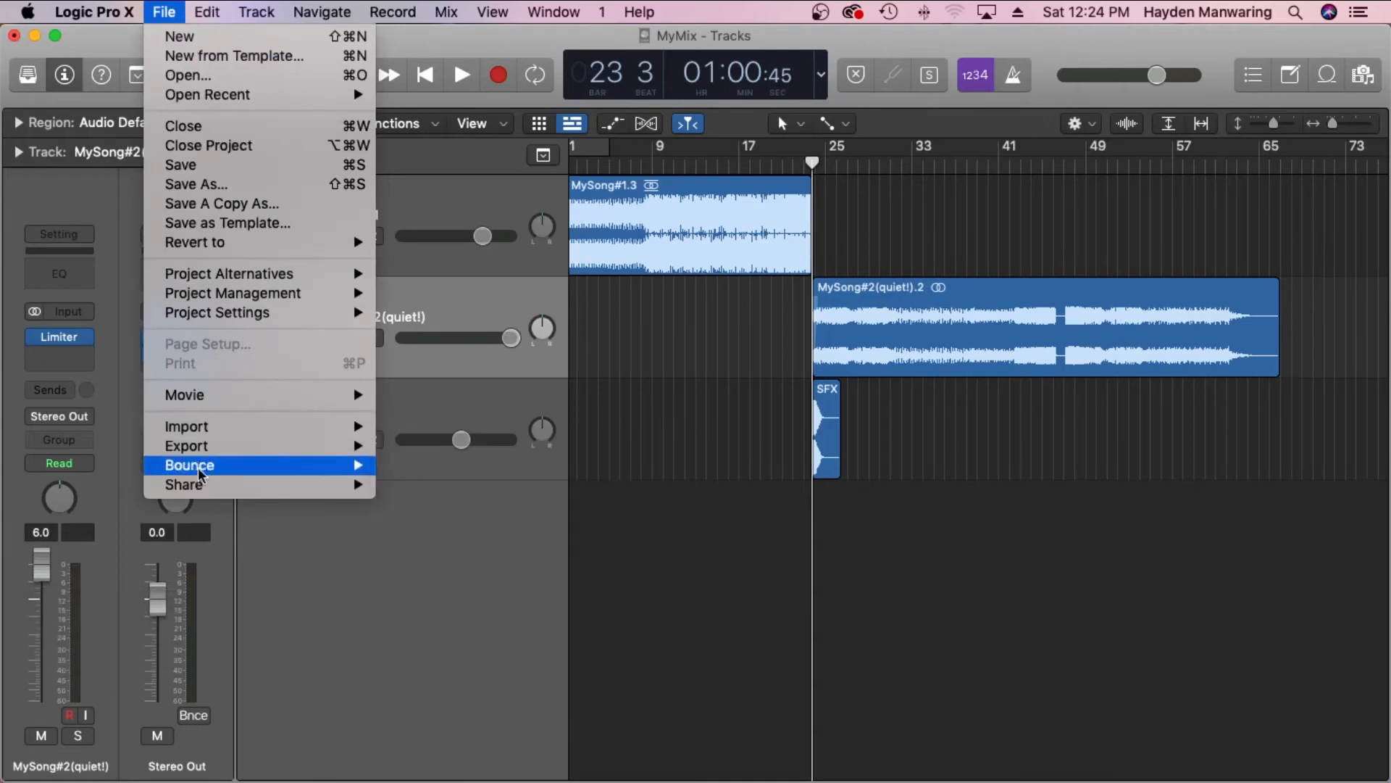
pyautogui.moveTo(200, 455)
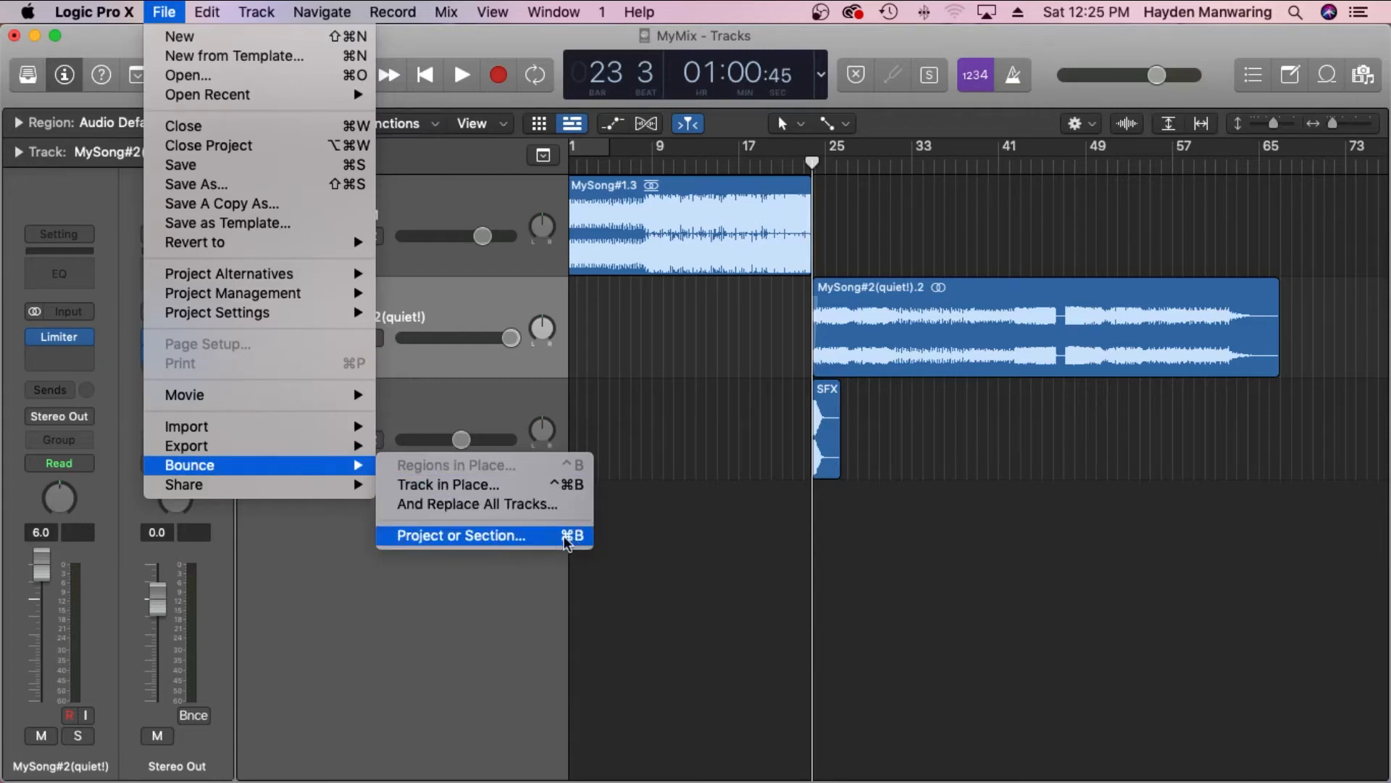
pyautogui.click(516, 536)
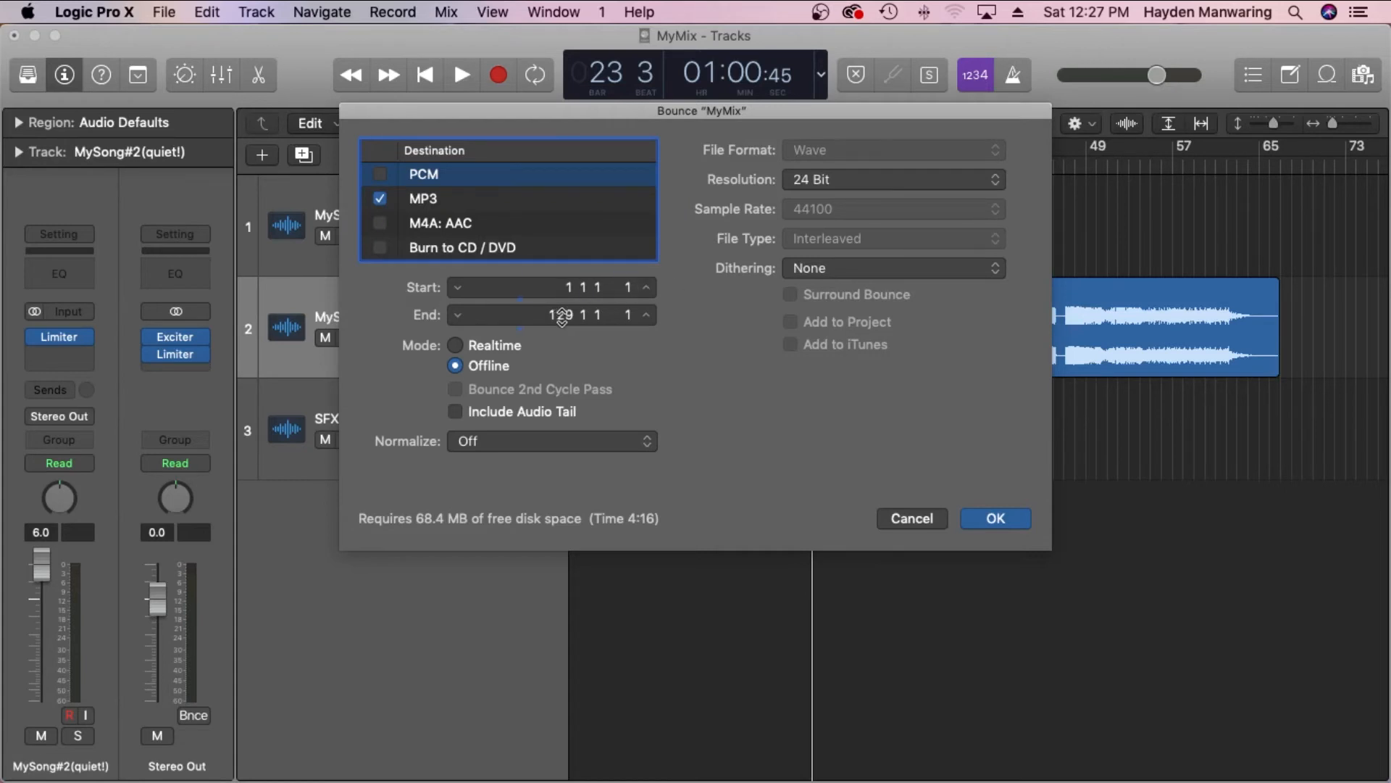
pyautogui.click(911, 518)
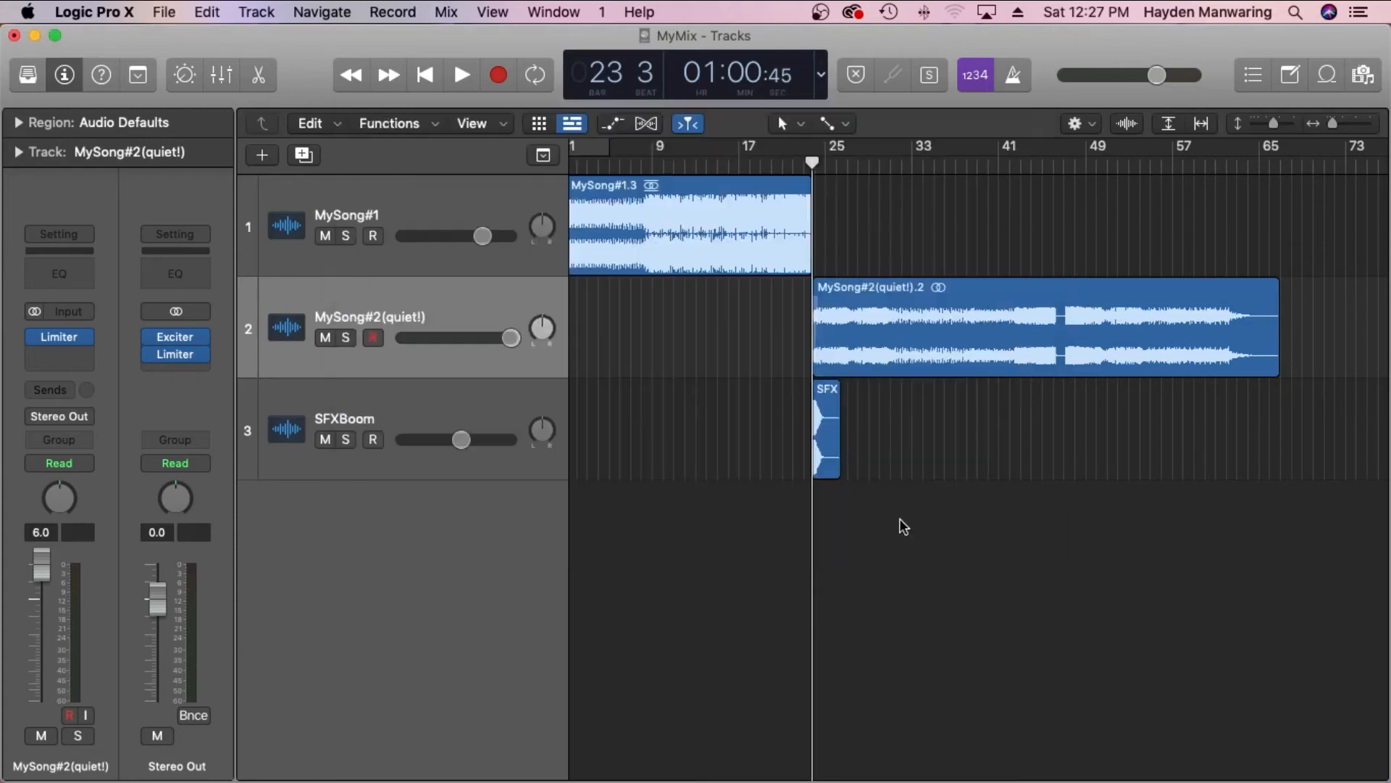
# - Create a cycle range in the ruler from bar 1 to the end of the MySong#2(quiet!) region, at about bar 67
pyautogui.hscroll(4, 797, 333)
pyautogui.hscroll(10, 797, 334)
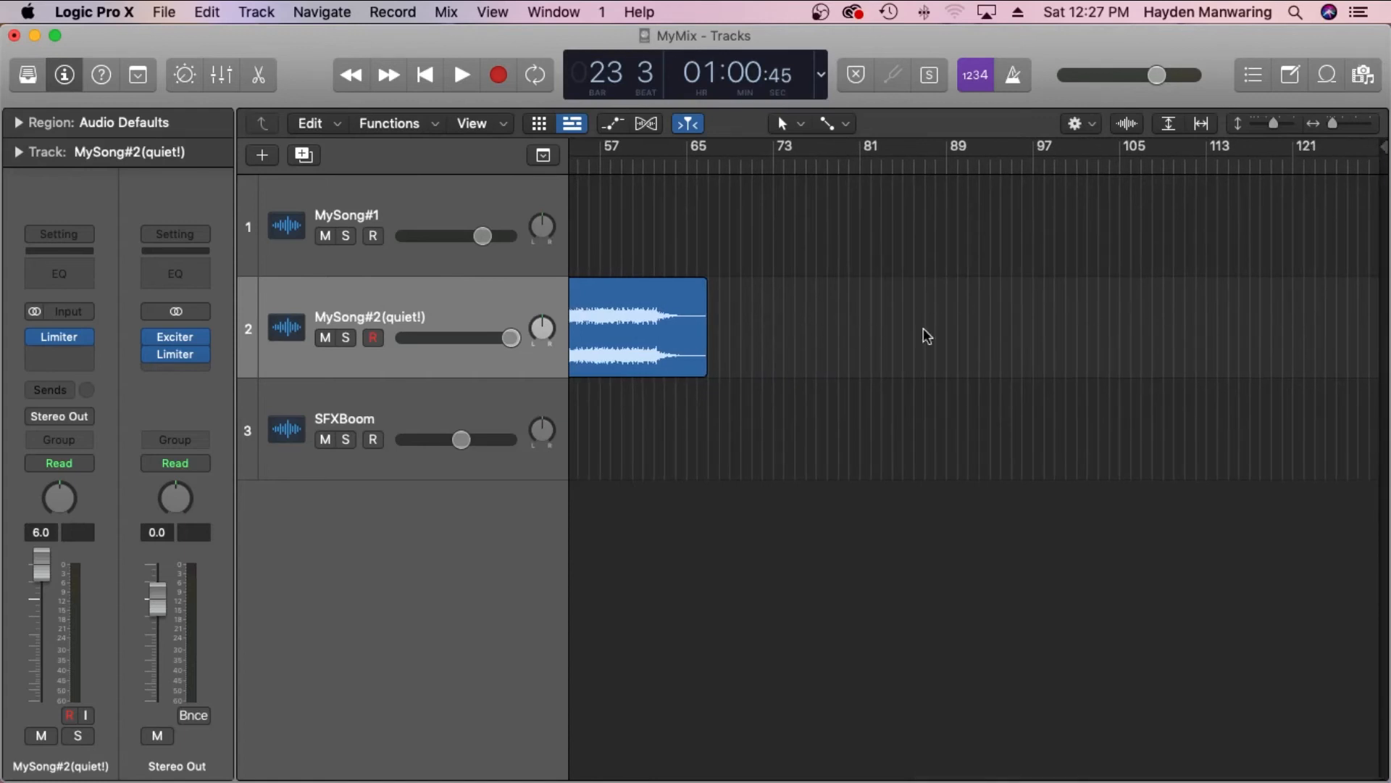
pyautogui.hscroll(-1, 1266, 316)
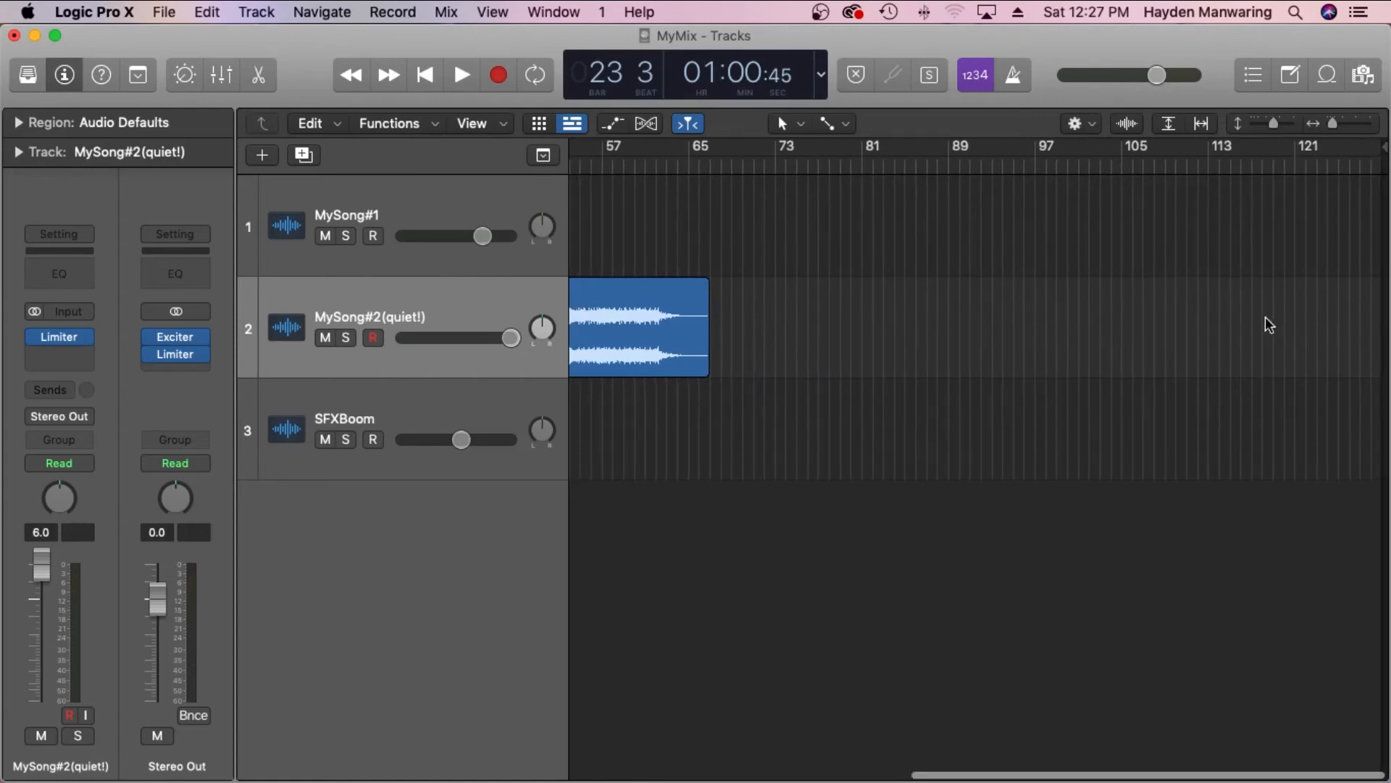
pyautogui.hscroll(-5, 1265, 317)
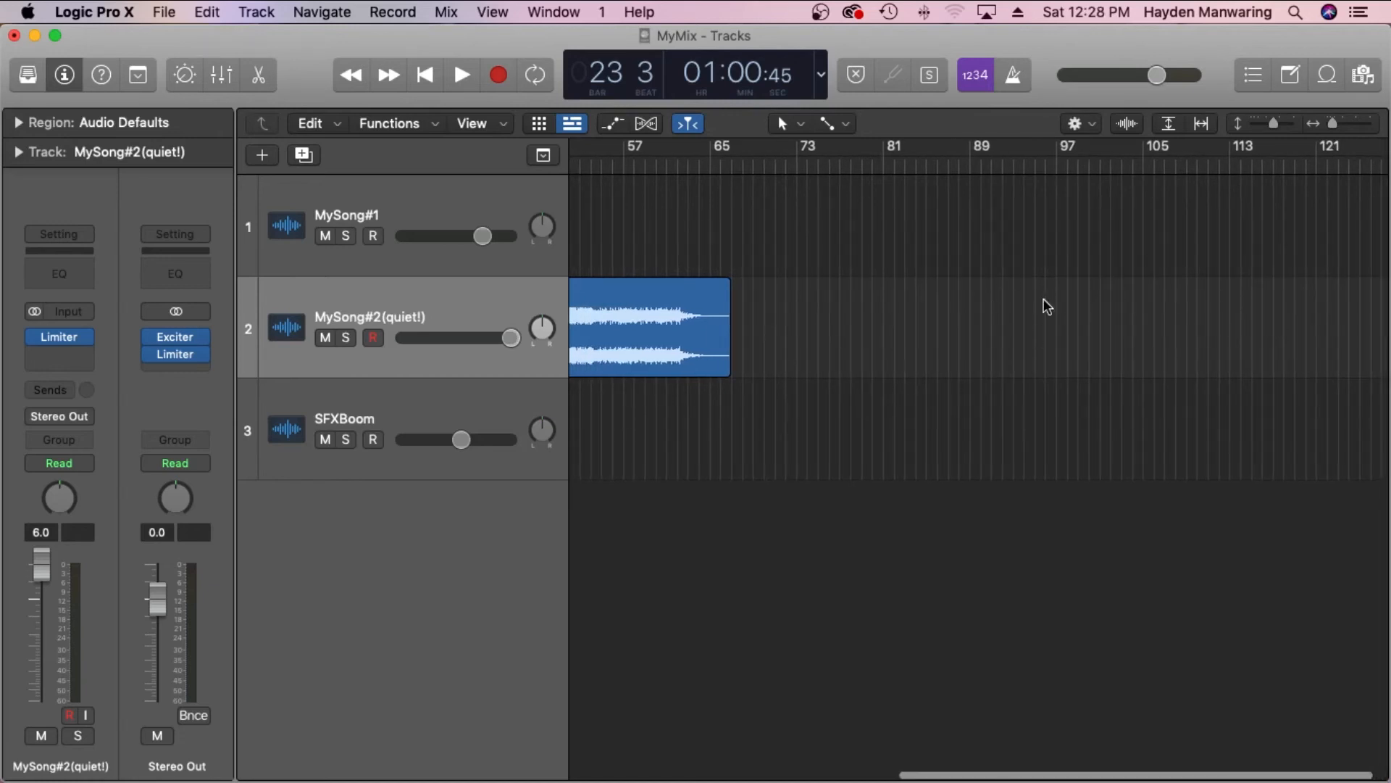
pyautogui.hscroll(-15, 1014, 314)
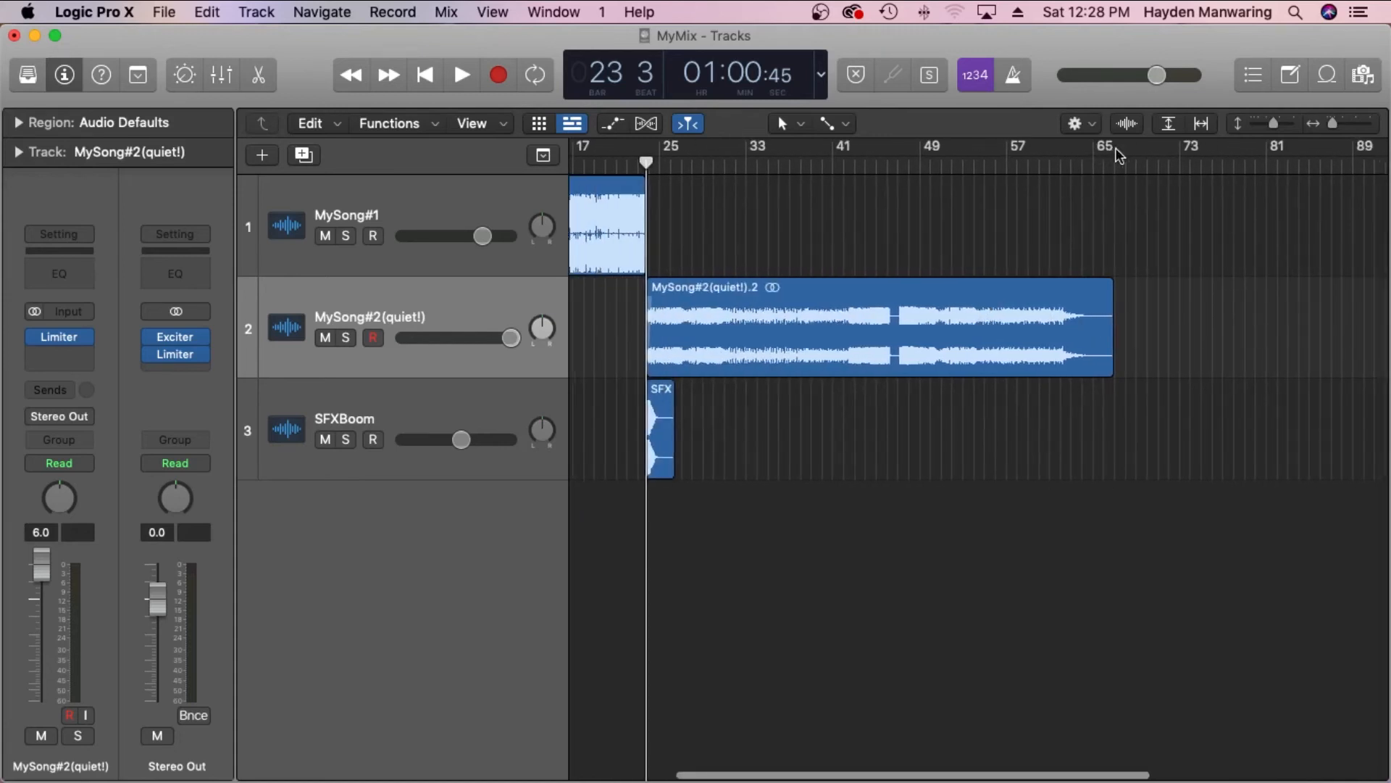
pyautogui.moveTo(1123, 146); pyautogui.dragTo(560, 158)
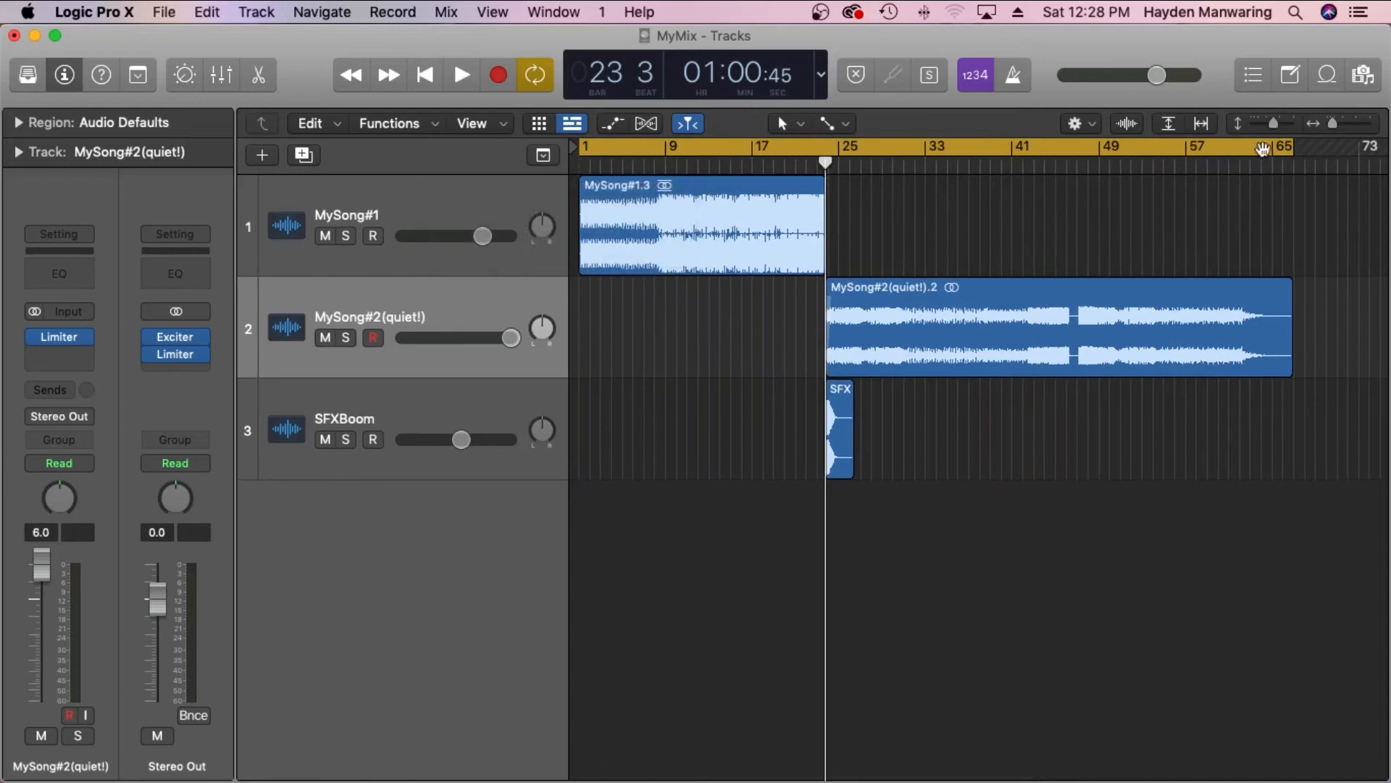
pyautogui.moveTo(1291, 147)
pyautogui.mouseDown()
pyautogui.moveTo(1336, 148)
pyautogui.moveTo(1292, 149)
pyautogui.mouseUp()
# - Open the project bounce settings and use the MP3 destination with 320 kbps for both mono and stereo bit rates
pyautogui.click(163, 11)
pyautogui.moveTo(319, 466)
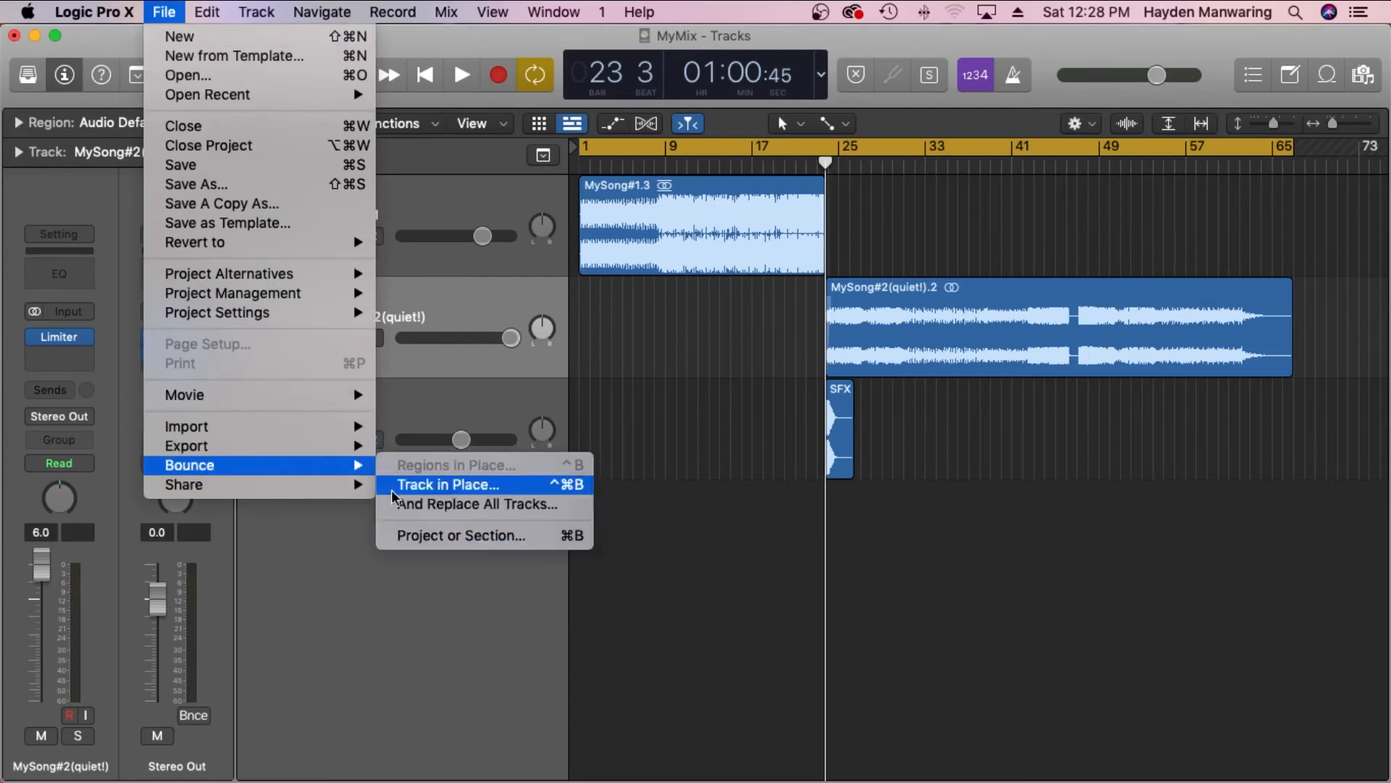
pyautogui.click(488, 535)
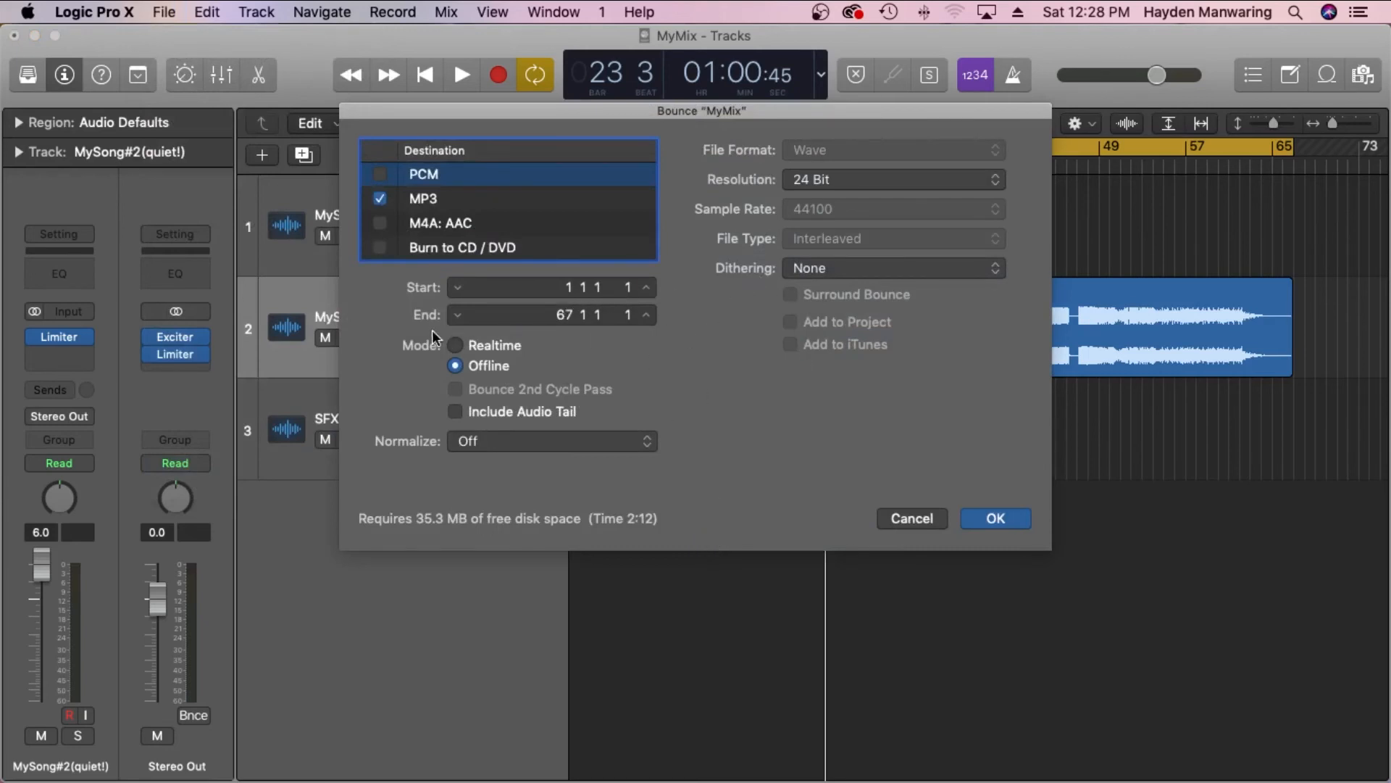
pyautogui.moveTo(564, 315); pyautogui.dragTo(1289, 149)
pyautogui.click(427, 199)
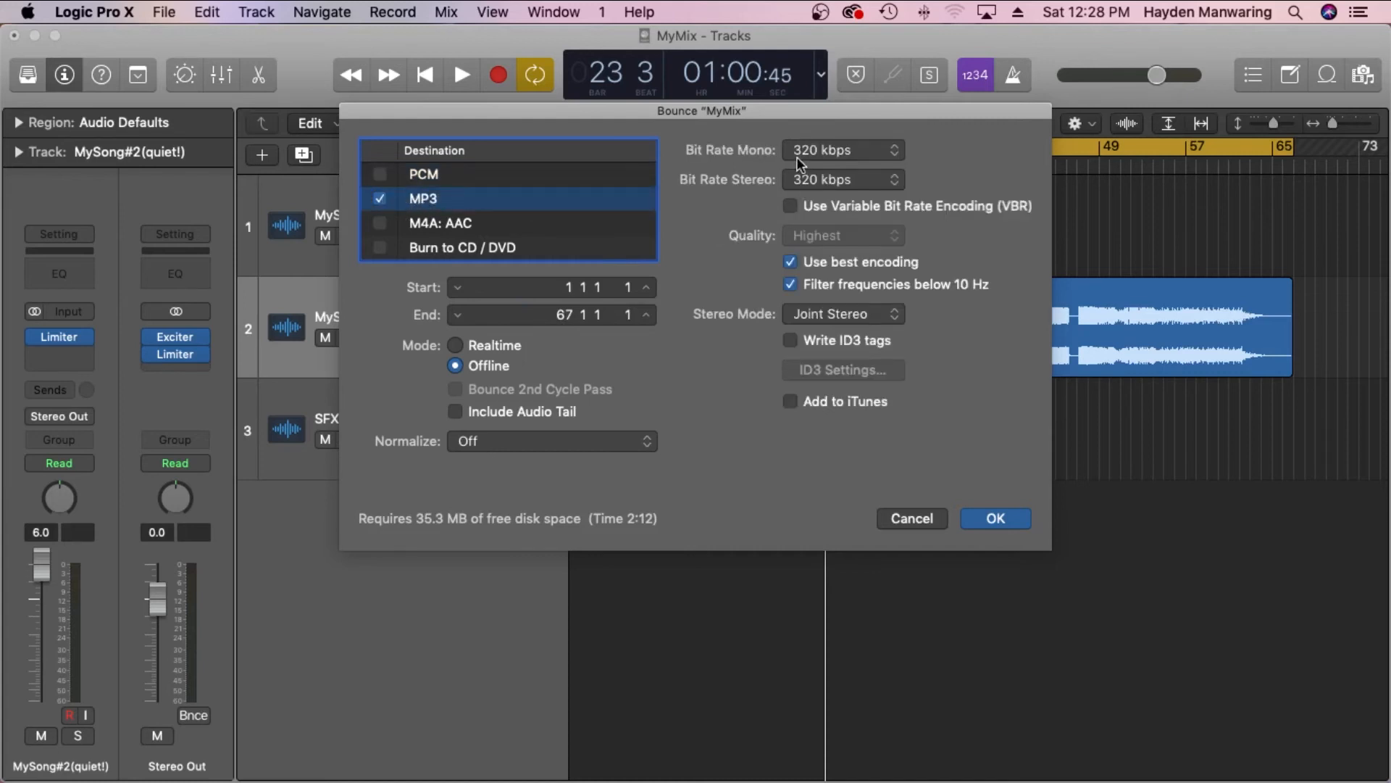
pyautogui.click(869, 156)
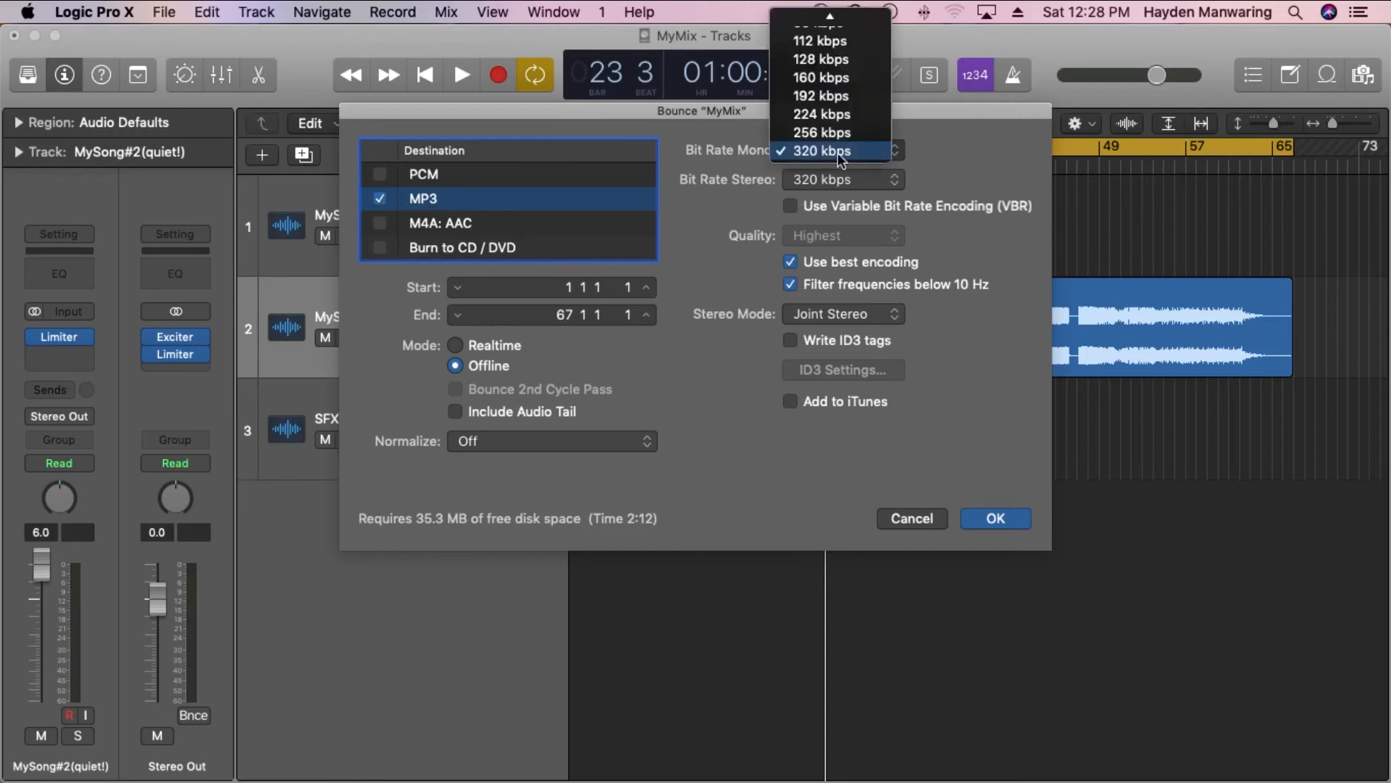
pyautogui.click(838, 154)
pyautogui.click(855, 180)
pyautogui.click(851, 181)
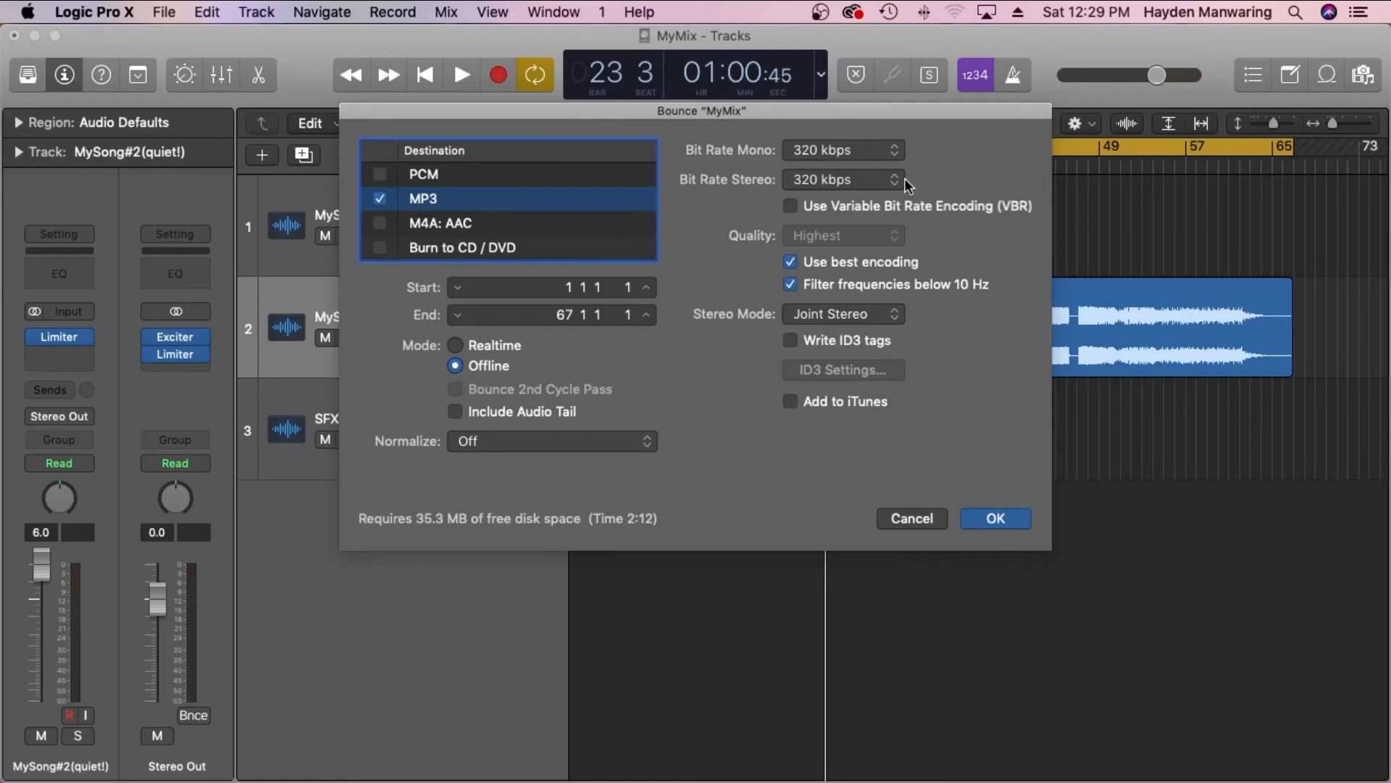
# - Bounce the mix to the Desktop under the file name MyMix
pyautogui.click(996, 518)
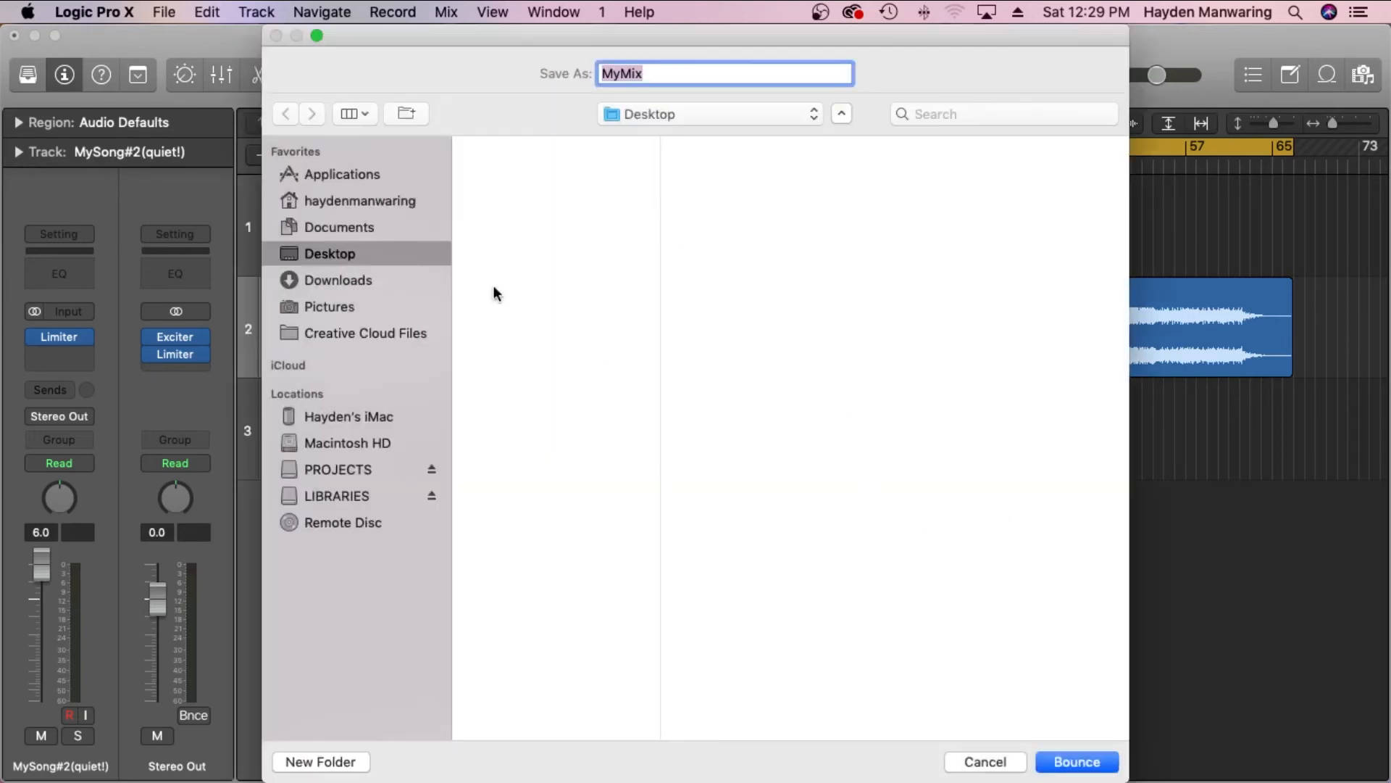
pyautogui.click(655, 72)
pyautogui.click(1077, 762)
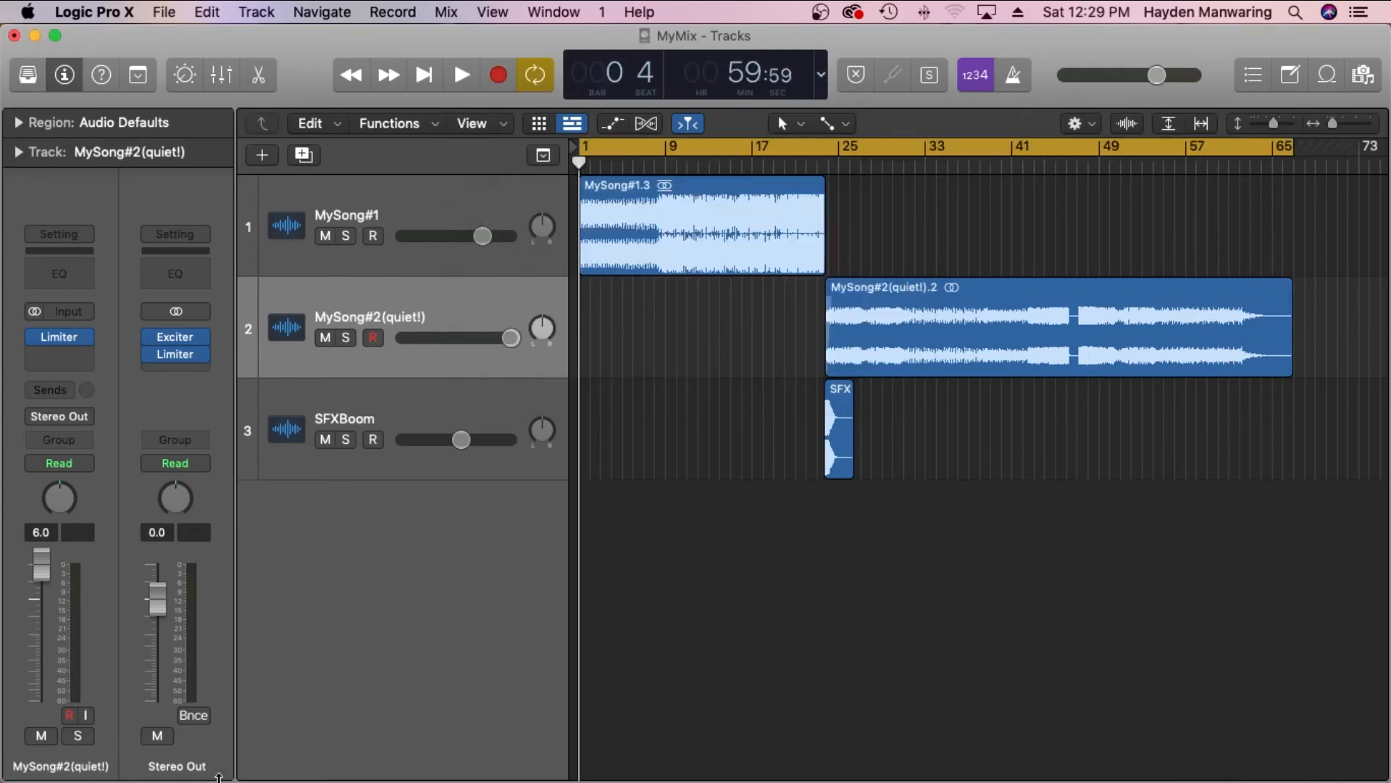
# - Switch to Finder, check the bounced MyMix.mp3 file in the Desktop folder, and close the folder window
pyautogui.click(106, 724)
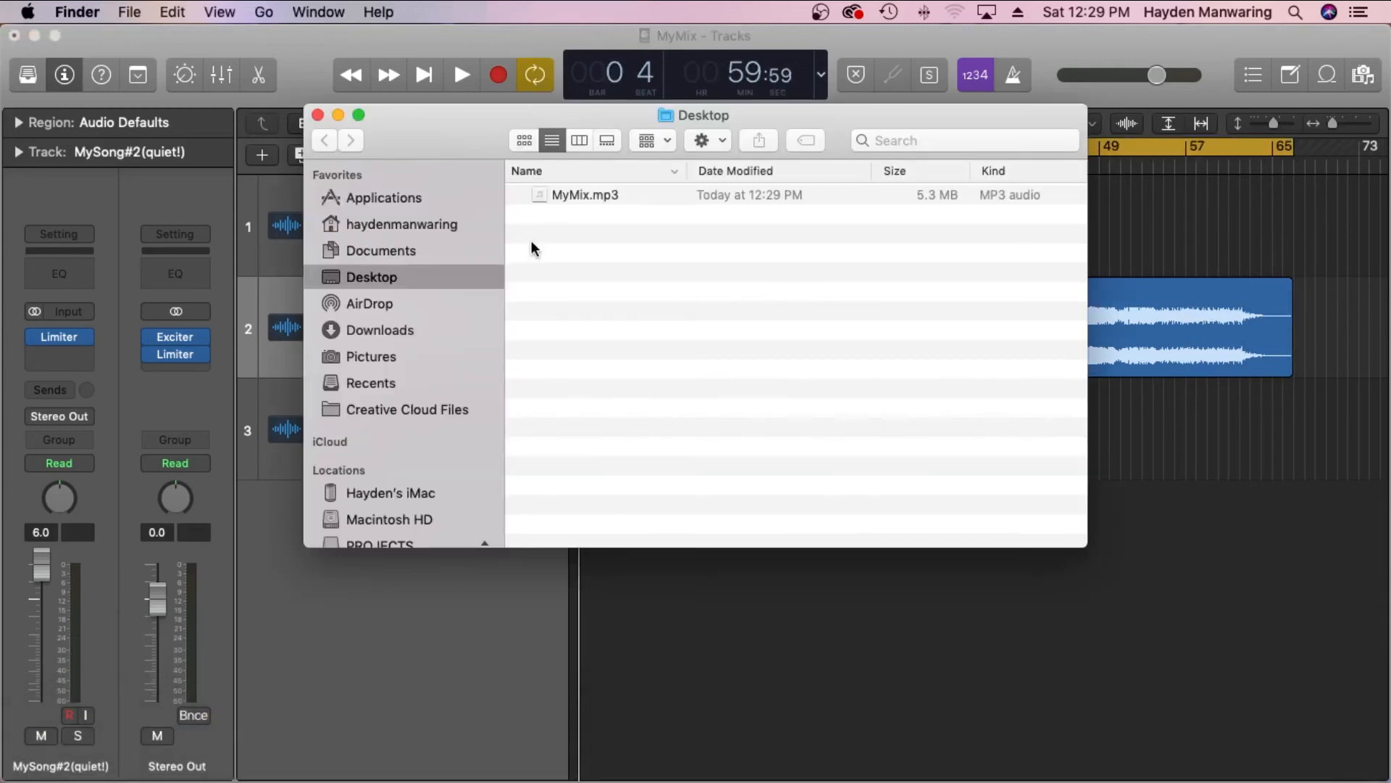
pyautogui.click(603, 196)
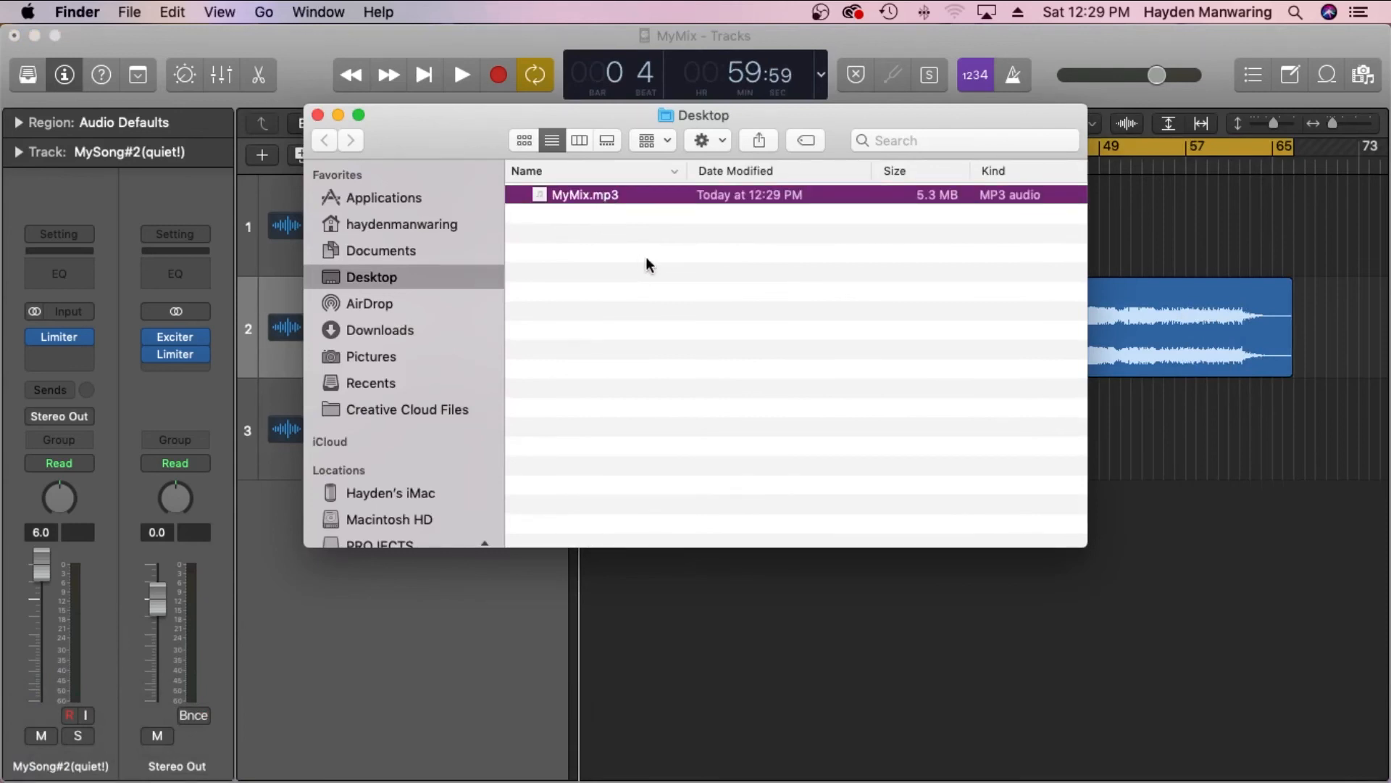
pyautogui.rightClick(590, 194)
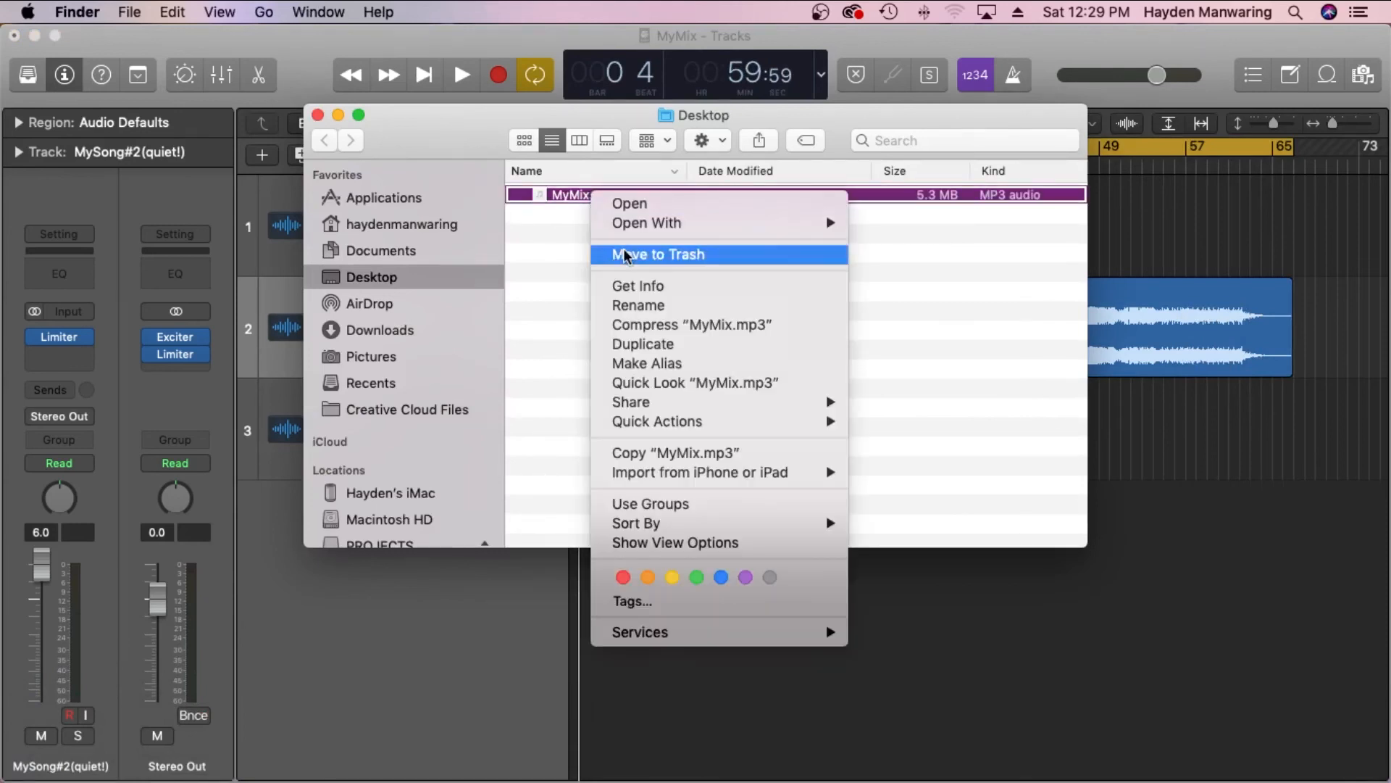
pyautogui.click(960, 288)
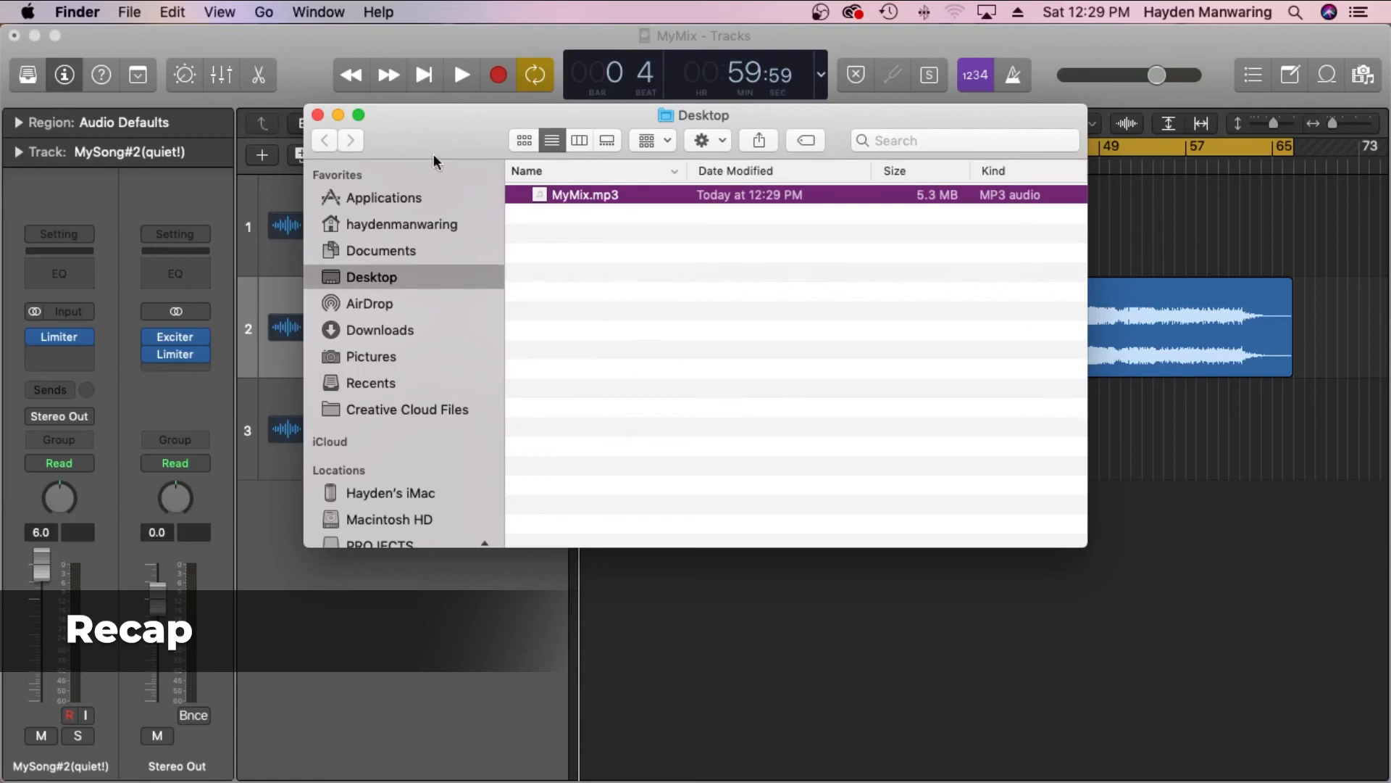
pyautogui.click(316, 116)
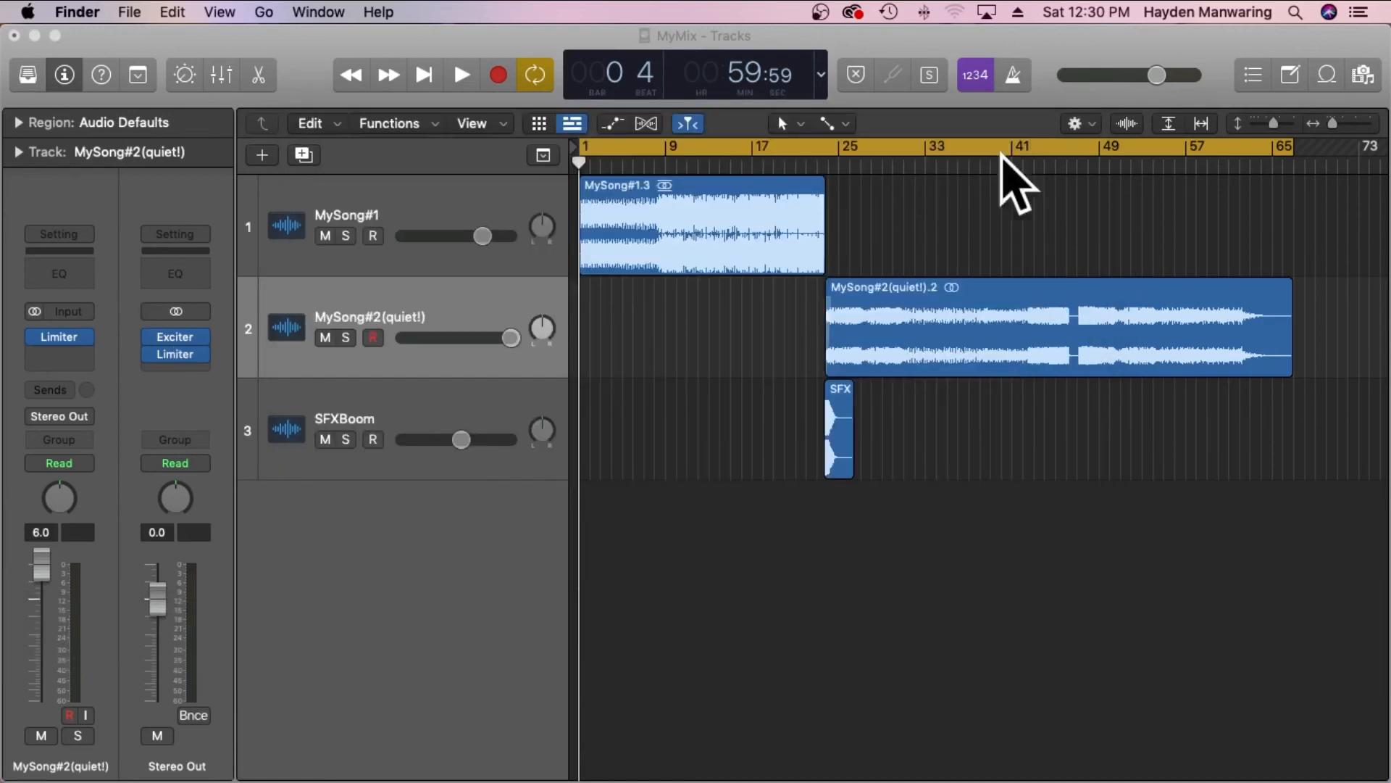
# - Return to Logic Pro X and open the bounce settings for the project or section again
pyautogui.click(202, 36)
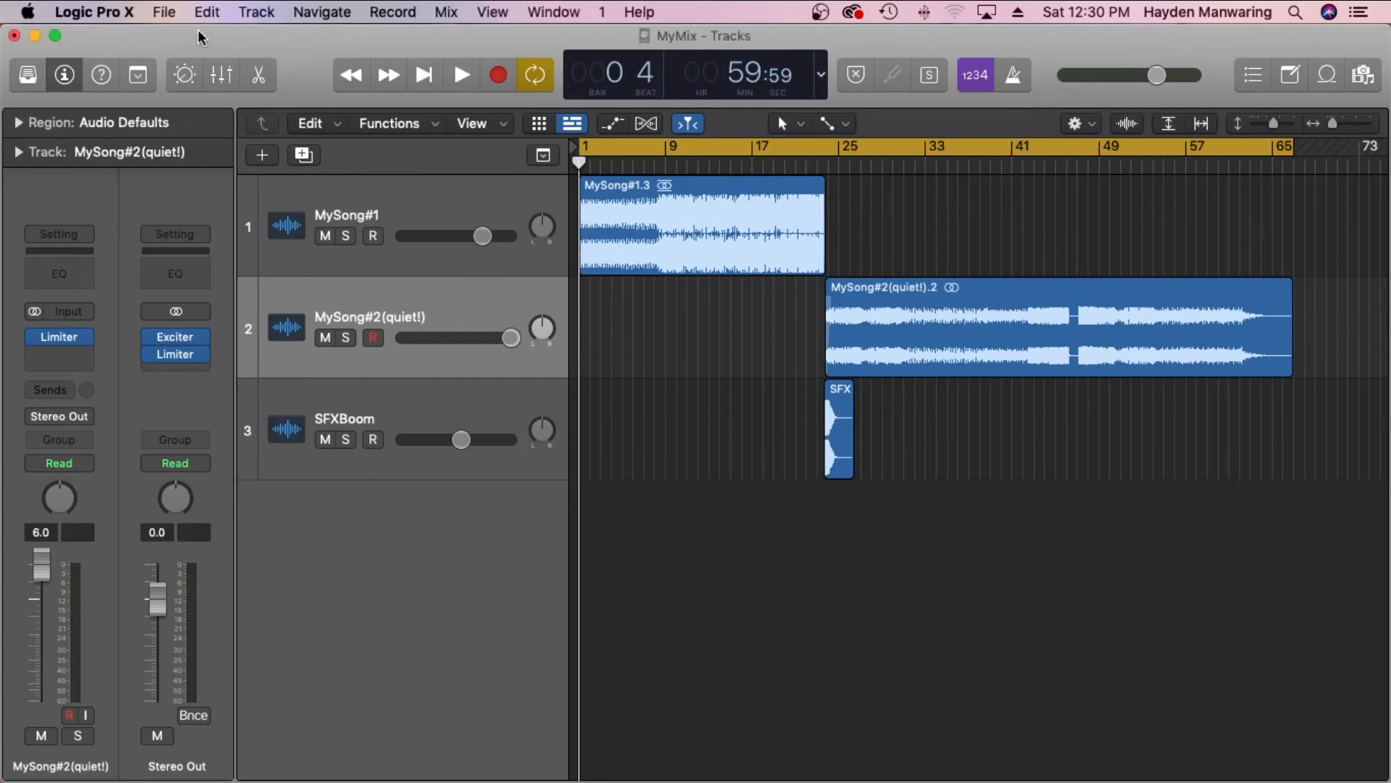
pyautogui.click(164, 11)
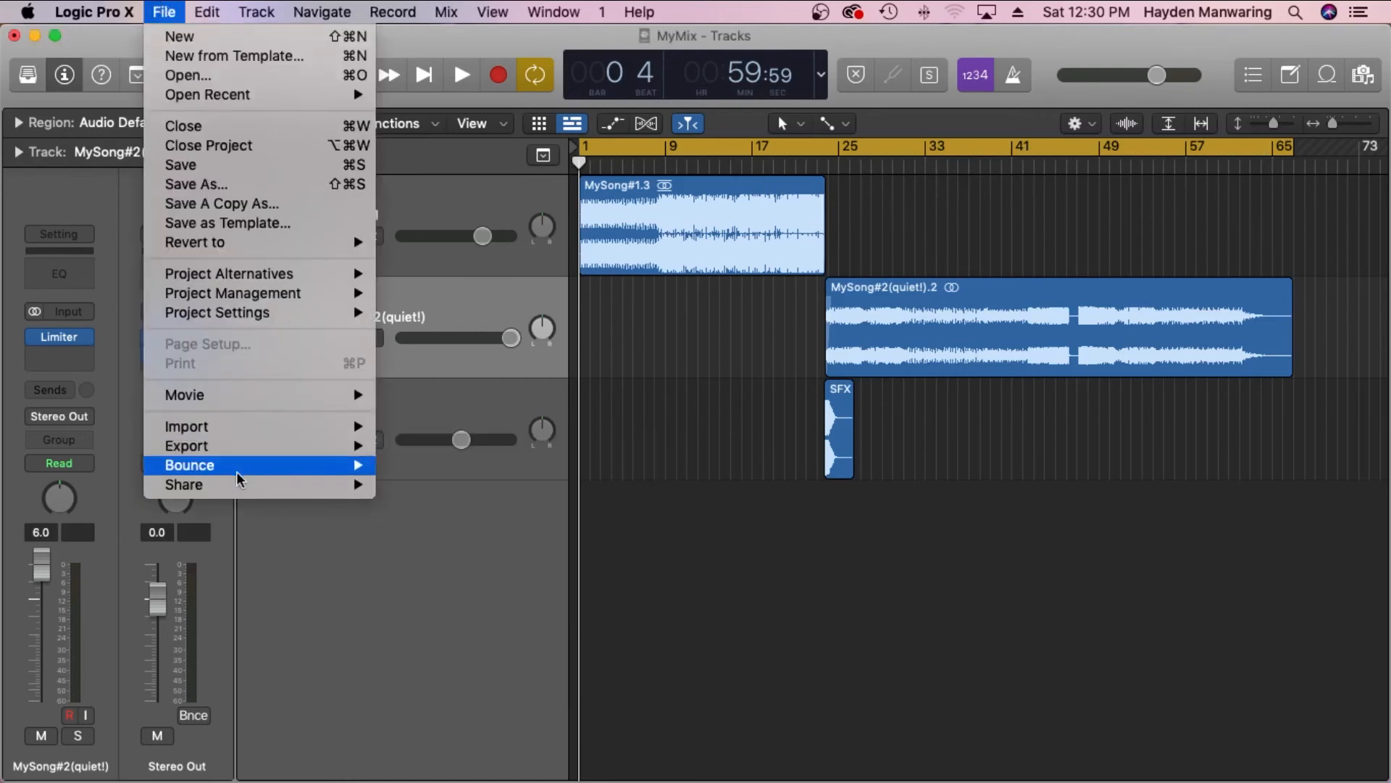
pyautogui.moveTo(243, 467)
pyautogui.click(470, 536)
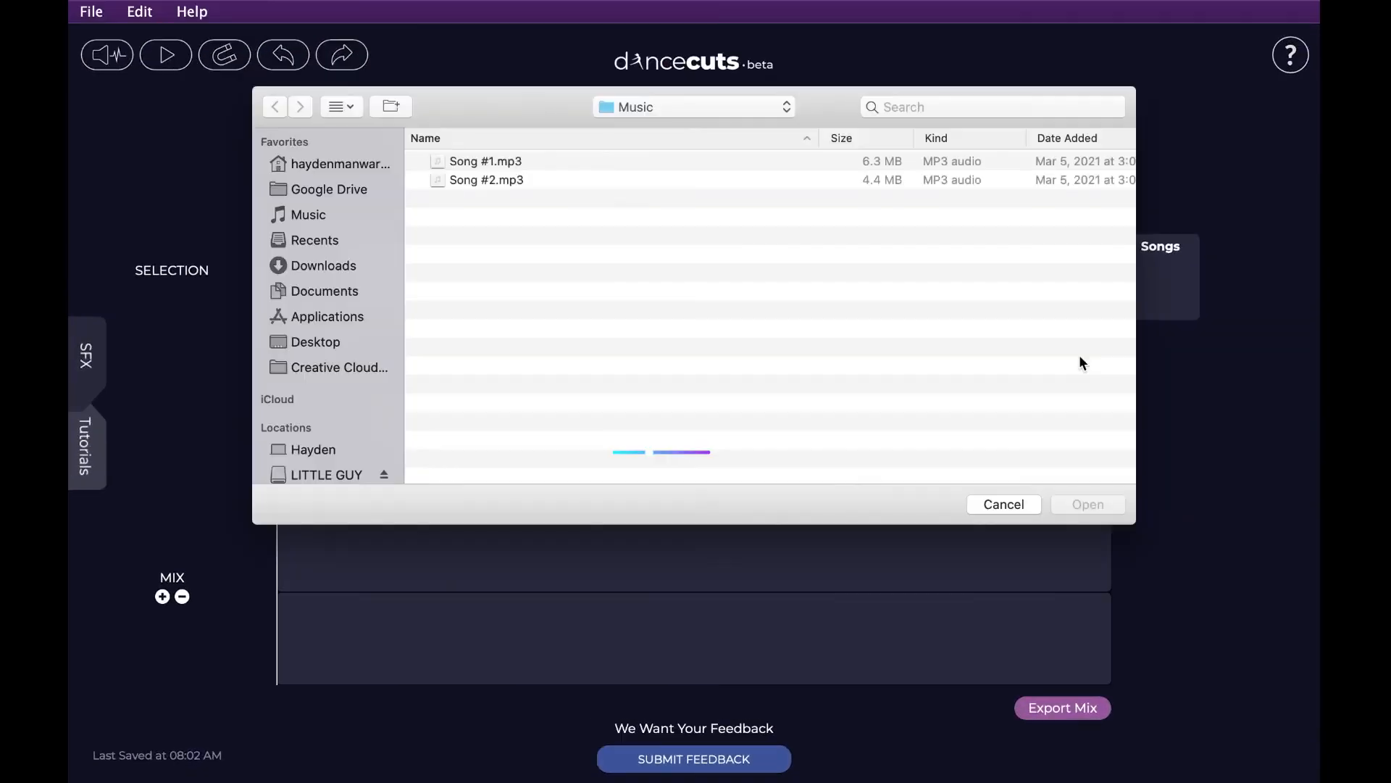
# - In DanceCuts, import Song #1.mp3 and place its first 24 seconds or so at the start of the upper mix track
pyautogui.click(567, 160)
pyautogui.doubleClick(567, 160)
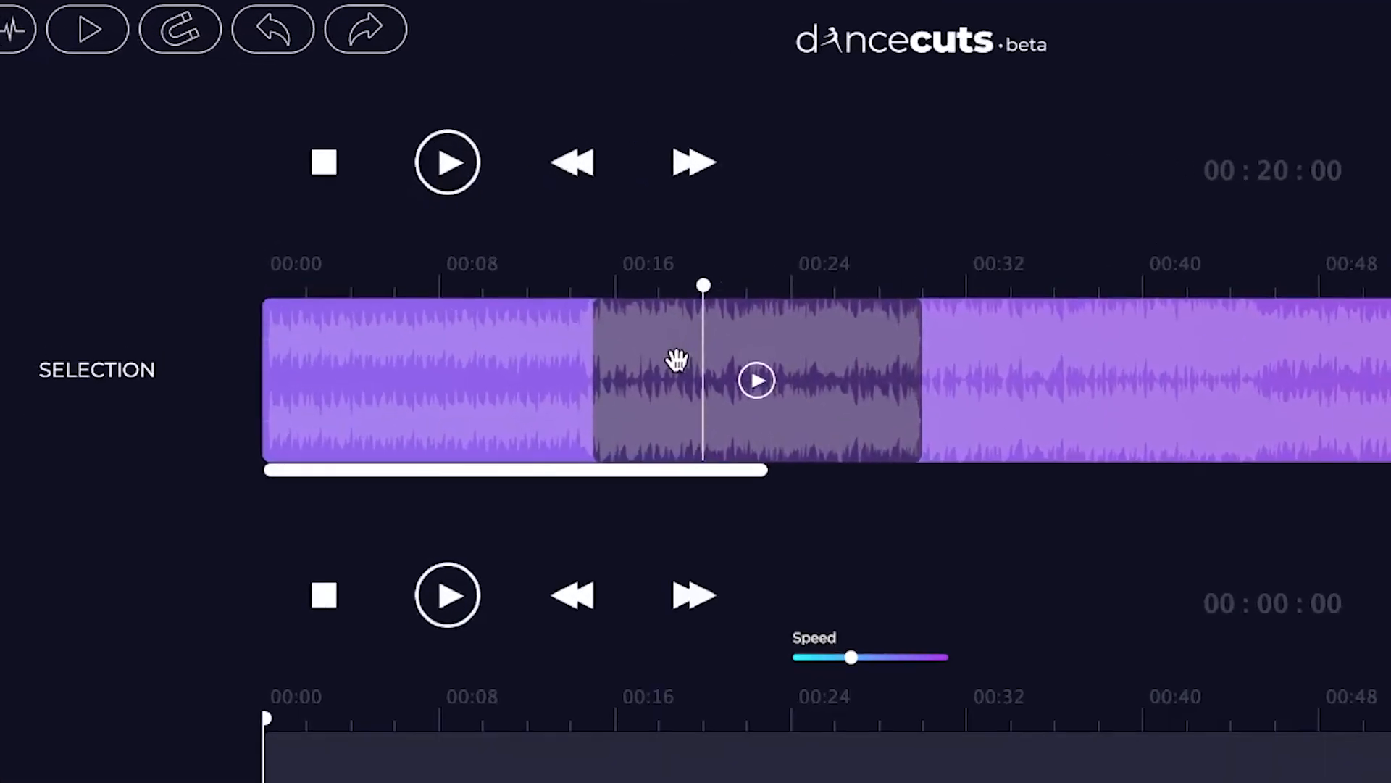
pyautogui.moveTo(539, 265); pyautogui.dragTo(348, 269)
pyautogui.moveTo(356, 368); pyautogui.dragTo(332, 363)
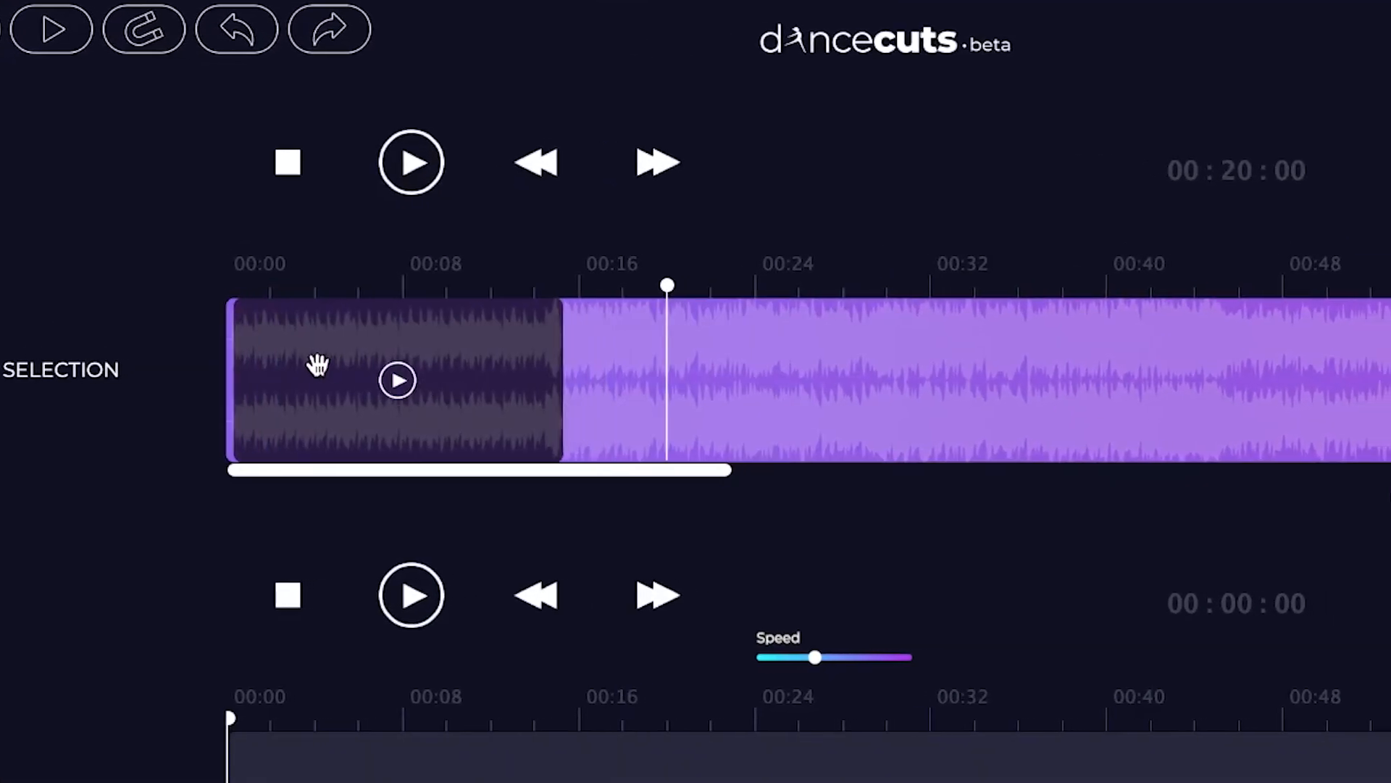
pyautogui.moveTo(572, 394); pyautogui.dragTo(770, 405)
pyautogui.click(437, 382)
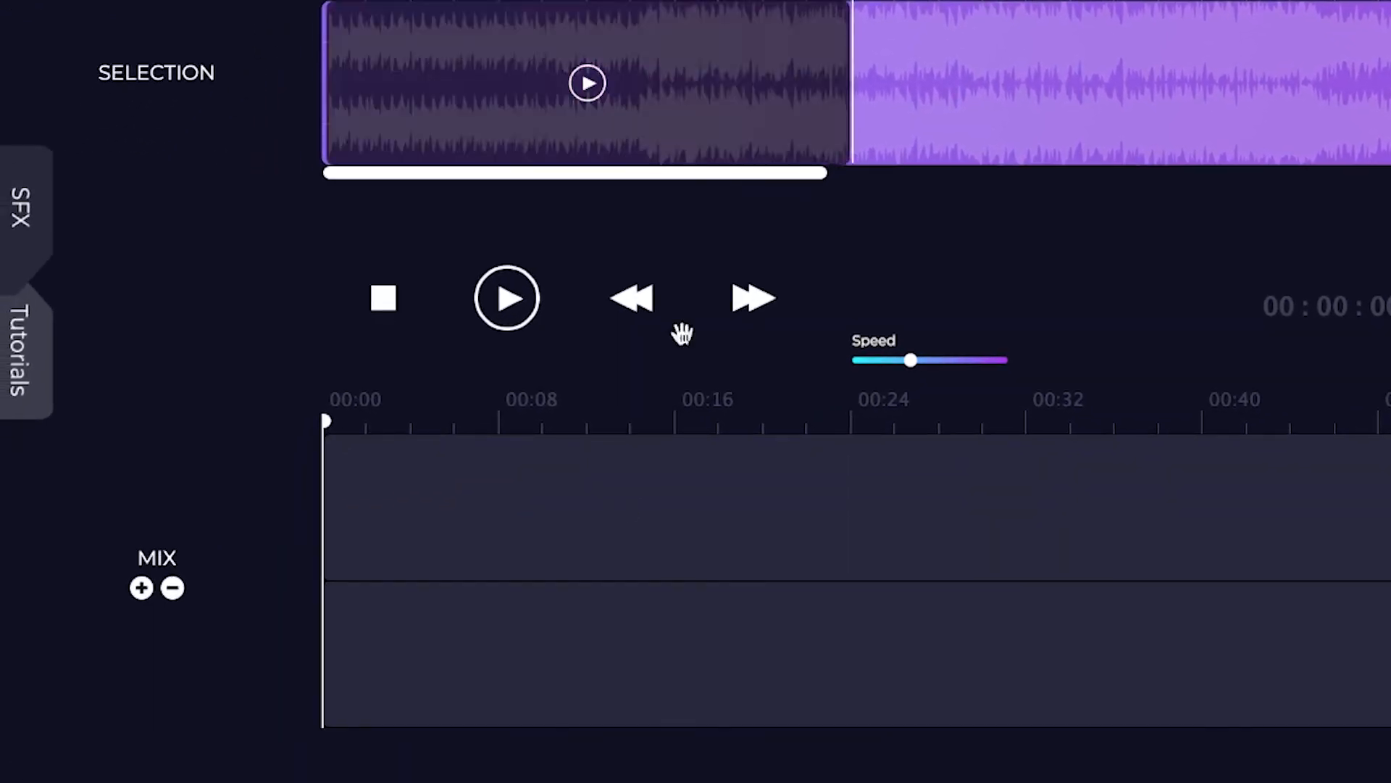
pyautogui.moveTo(732, 74); pyautogui.dragTo(622, 503)
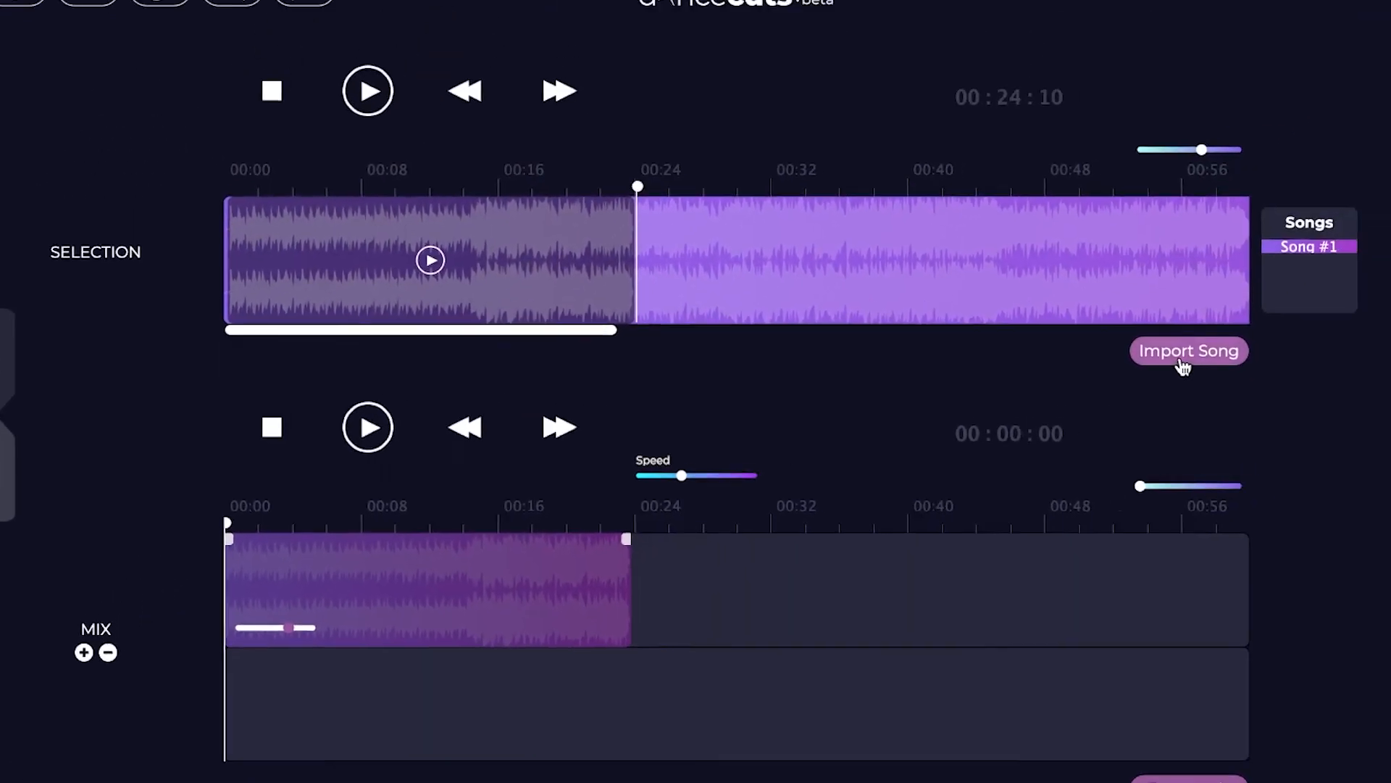
# - Import Song #2.mp3 and place its section from about 0:25 to 0:49 on the lower mix track, directly following the Song #1 clip
pyautogui.click(1180, 351)
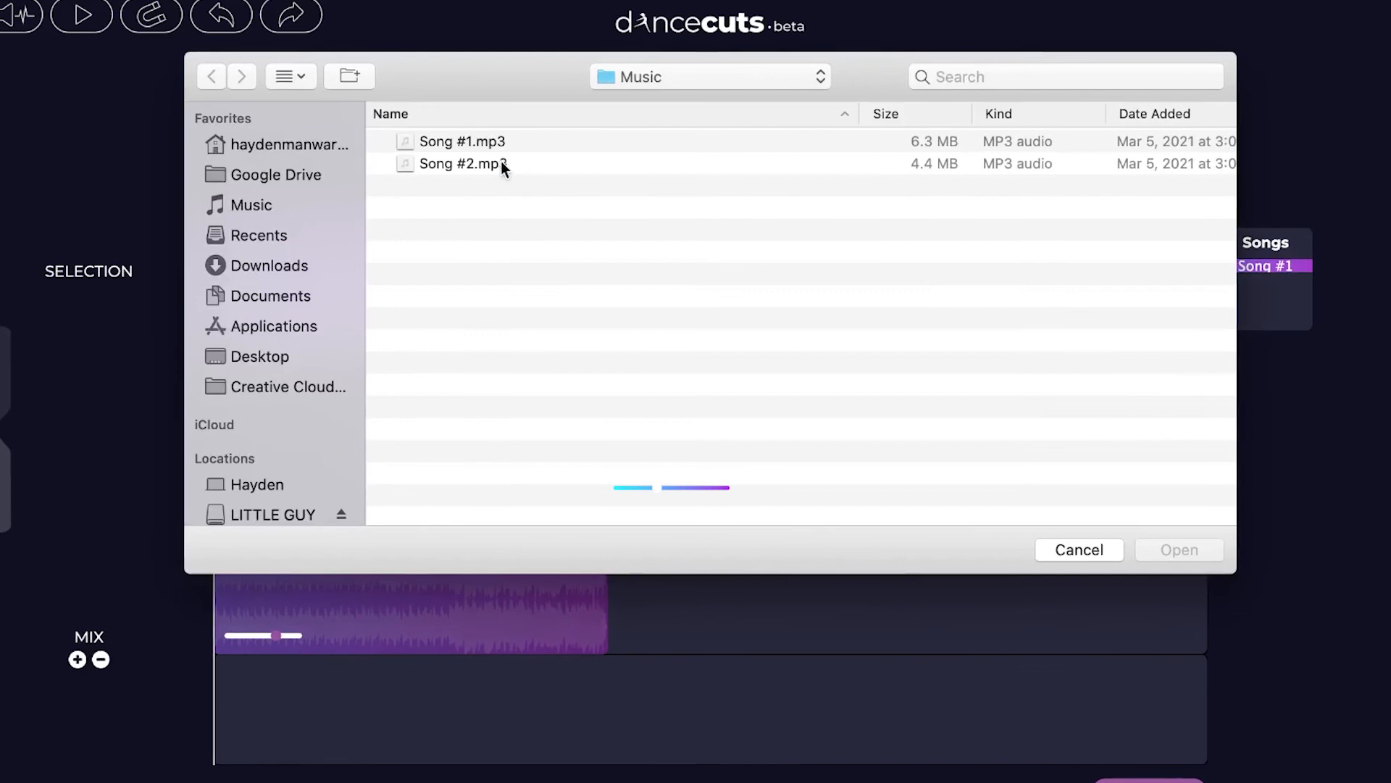
pyautogui.doubleClick(511, 172)
pyautogui.moveTo(541, 299); pyautogui.dragTo(689, 292)
pyautogui.moveTo(877, 286); pyautogui.dragTo(1022, 274)
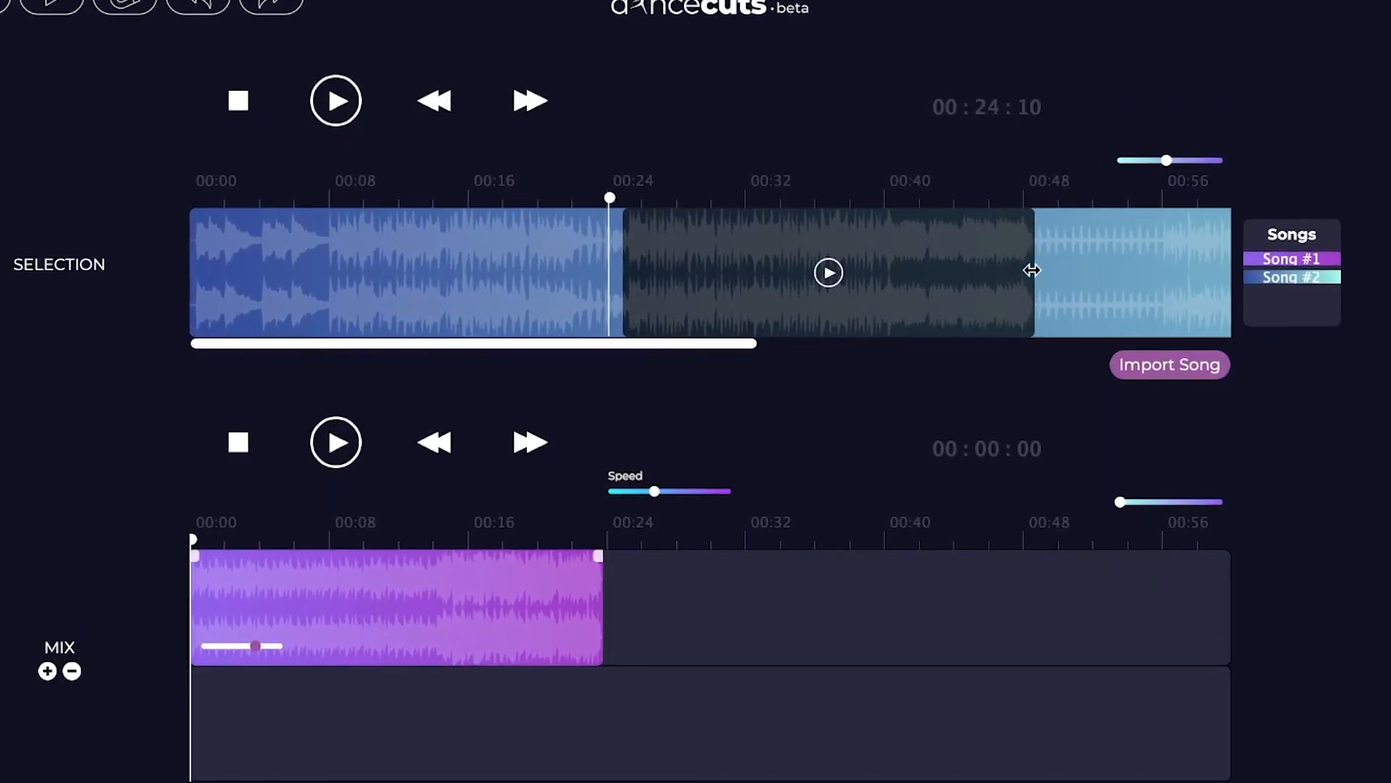
pyautogui.moveTo(937, 280); pyautogui.dragTo(785, 695)
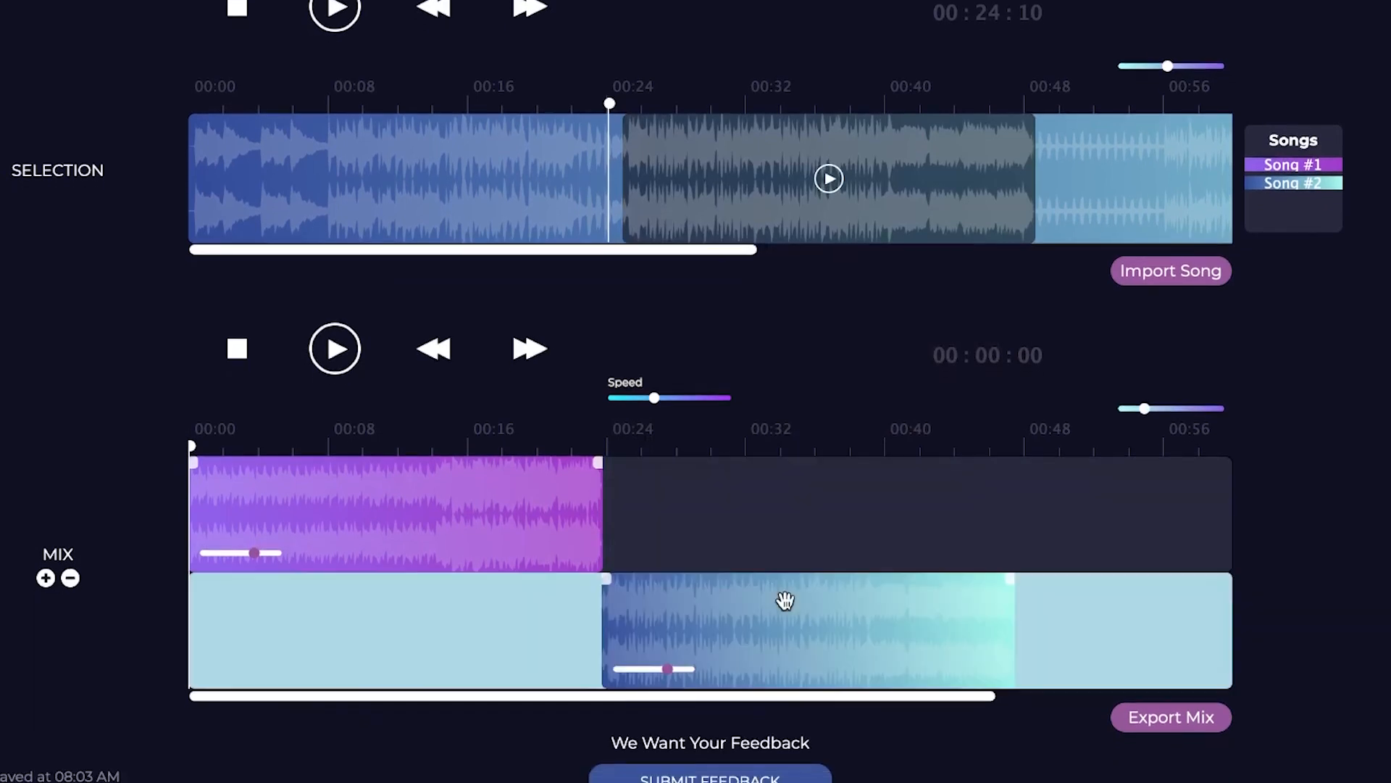
pyautogui.moveTo(785, 600); pyautogui.dragTo(783, 596)
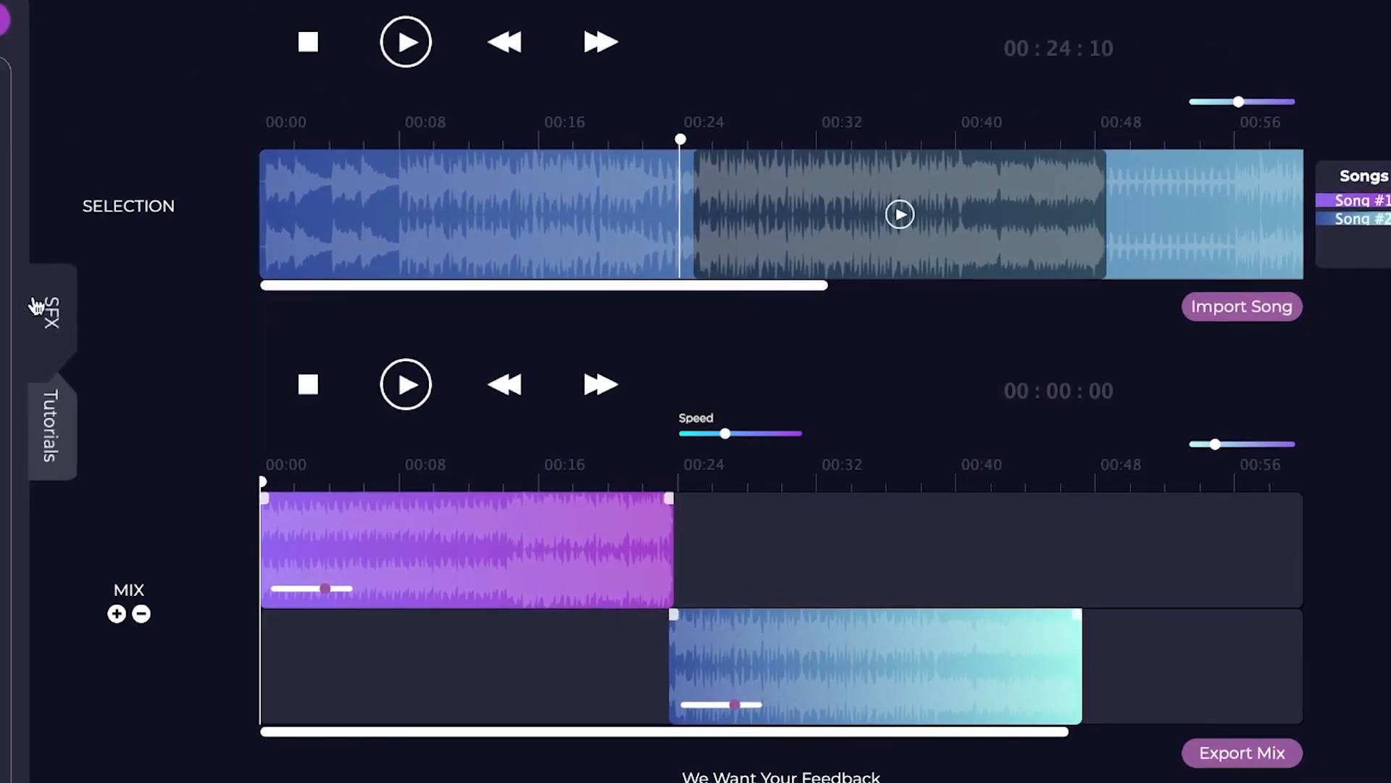
# - Add a sound effect to the upper mix track at the end of the Song #2 clip and close the sound effects library
pyautogui.click(34, 305)
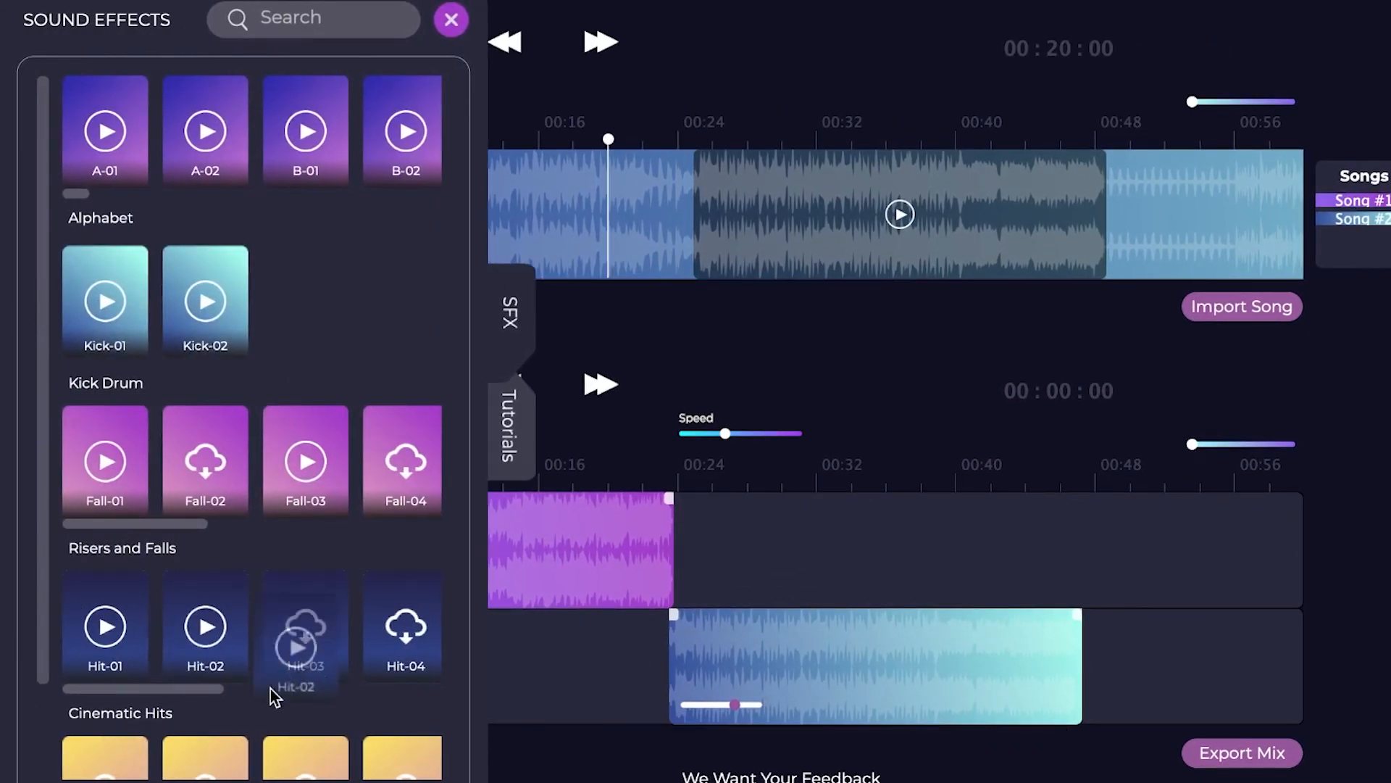
pyautogui.moveTo(274, 694); pyautogui.dragTo(831, 672)
pyautogui.moveTo(1107, 621); pyautogui.dragTo(1076, 572)
pyautogui.click(512, 319)
# - Set the Song #2 clip's speed to 120 and play the beginning of the mix before stopping it
pyautogui.click(790, 642)
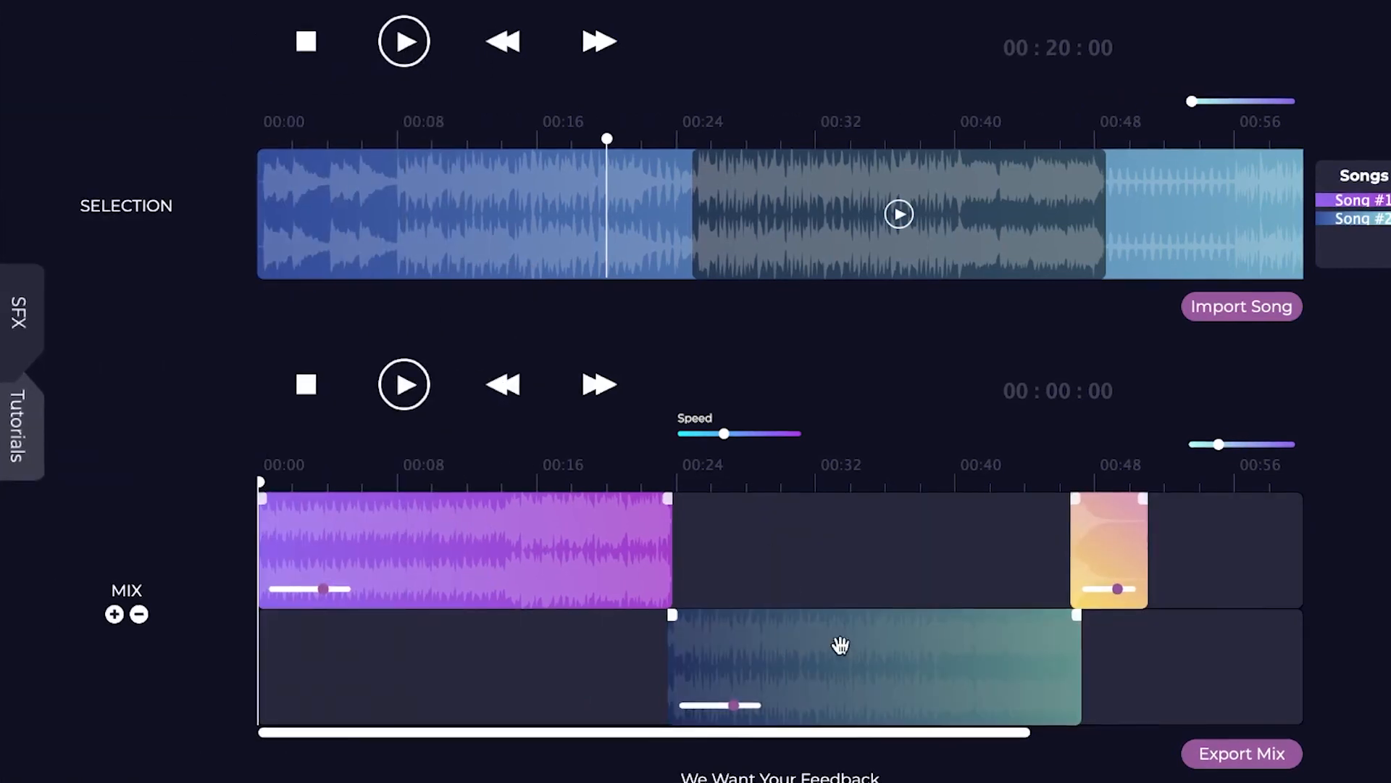
pyautogui.moveTo(717, 435); pyautogui.dragTo(754, 436)
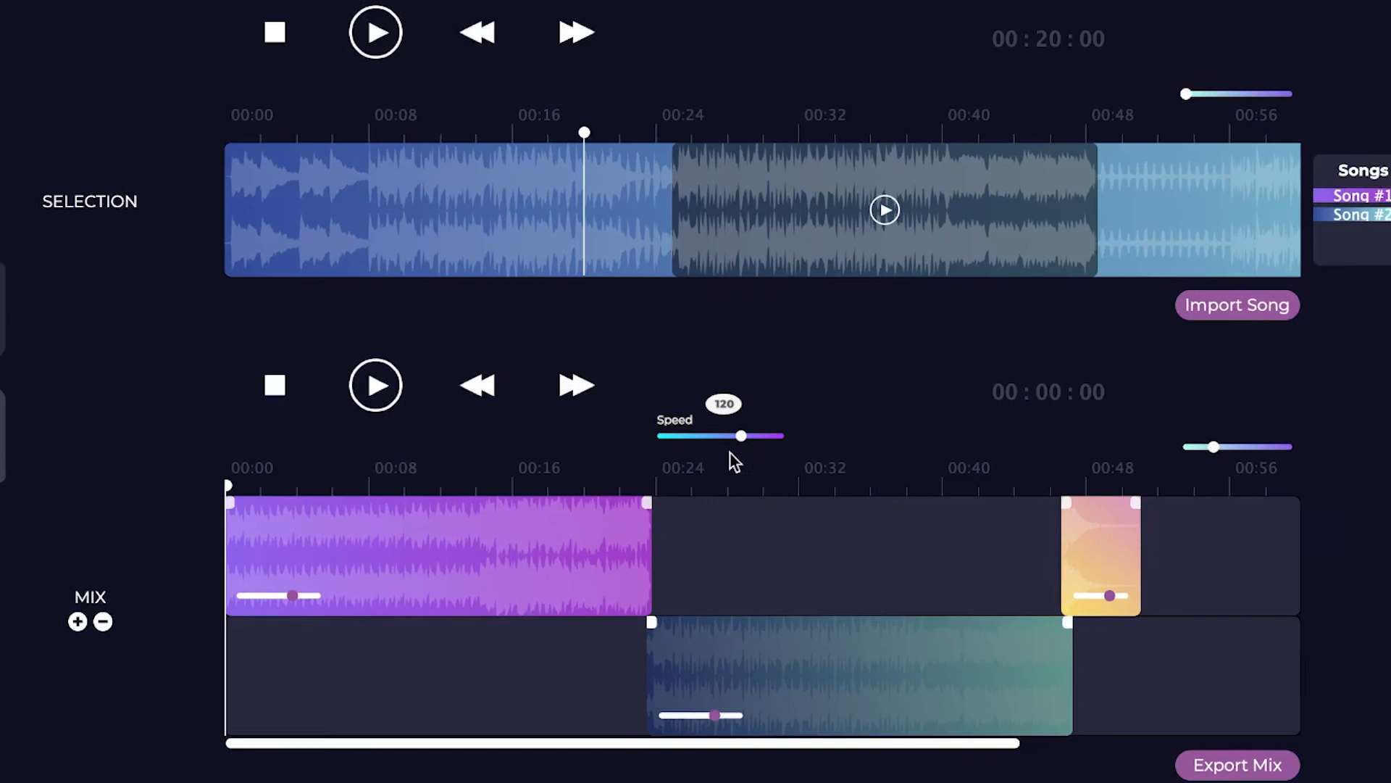
pyautogui.click(401, 385)
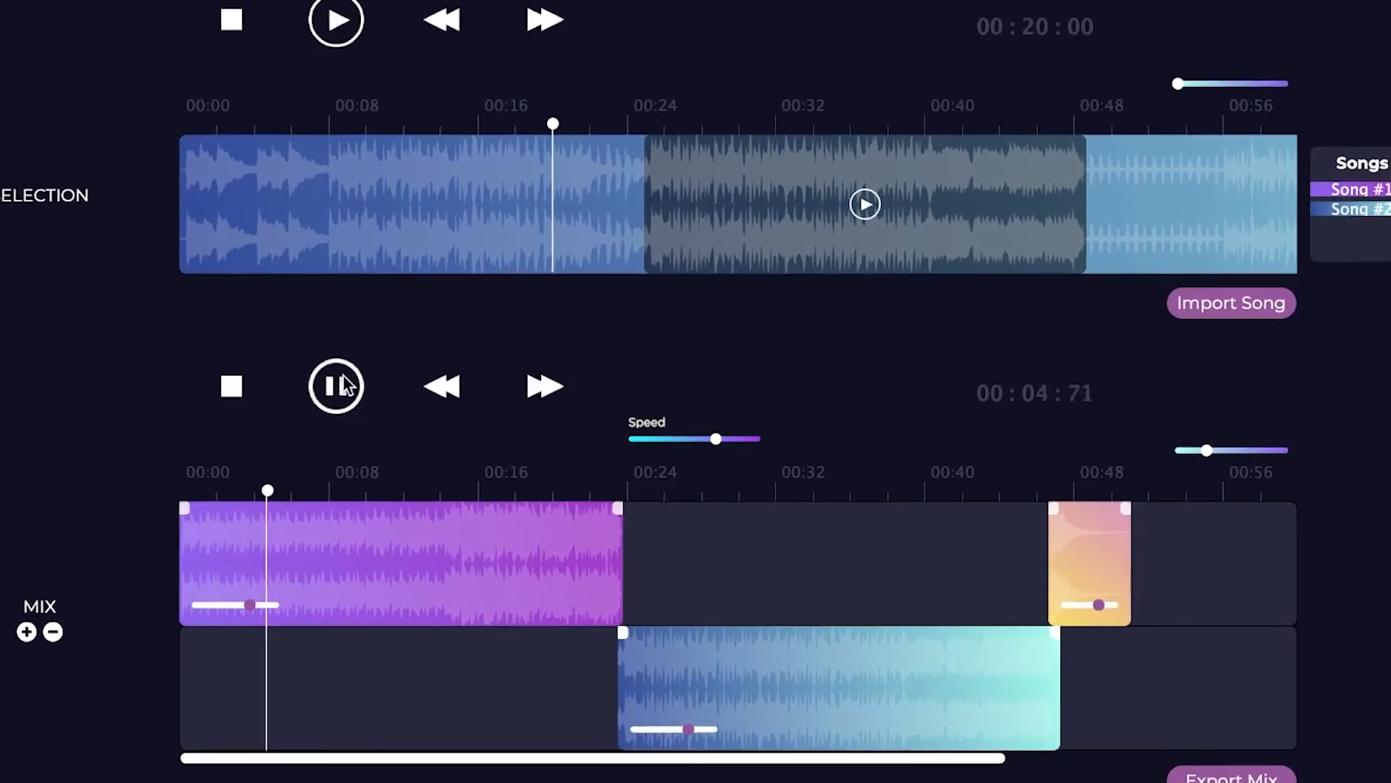
pyautogui.click(213, 387)
# - Skip the mix playhead forward to 0:18
pyautogui.click(525, 387)
pyautogui.click(526, 387)
pyautogui.click(525, 387)
pyautogui.click(525, 386)
pyautogui.click(525, 386)
pyautogui.click(526, 386)
pyautogui.click(525, 386)
# - Place the Song #1 section from about 0:27 to 0:42 on the lower mix track following the Song #2 clip
pyautogui.click(1315, 191)
pyautogui.moveTo(660, 232); pyautogui.dragTo(1277, 725)
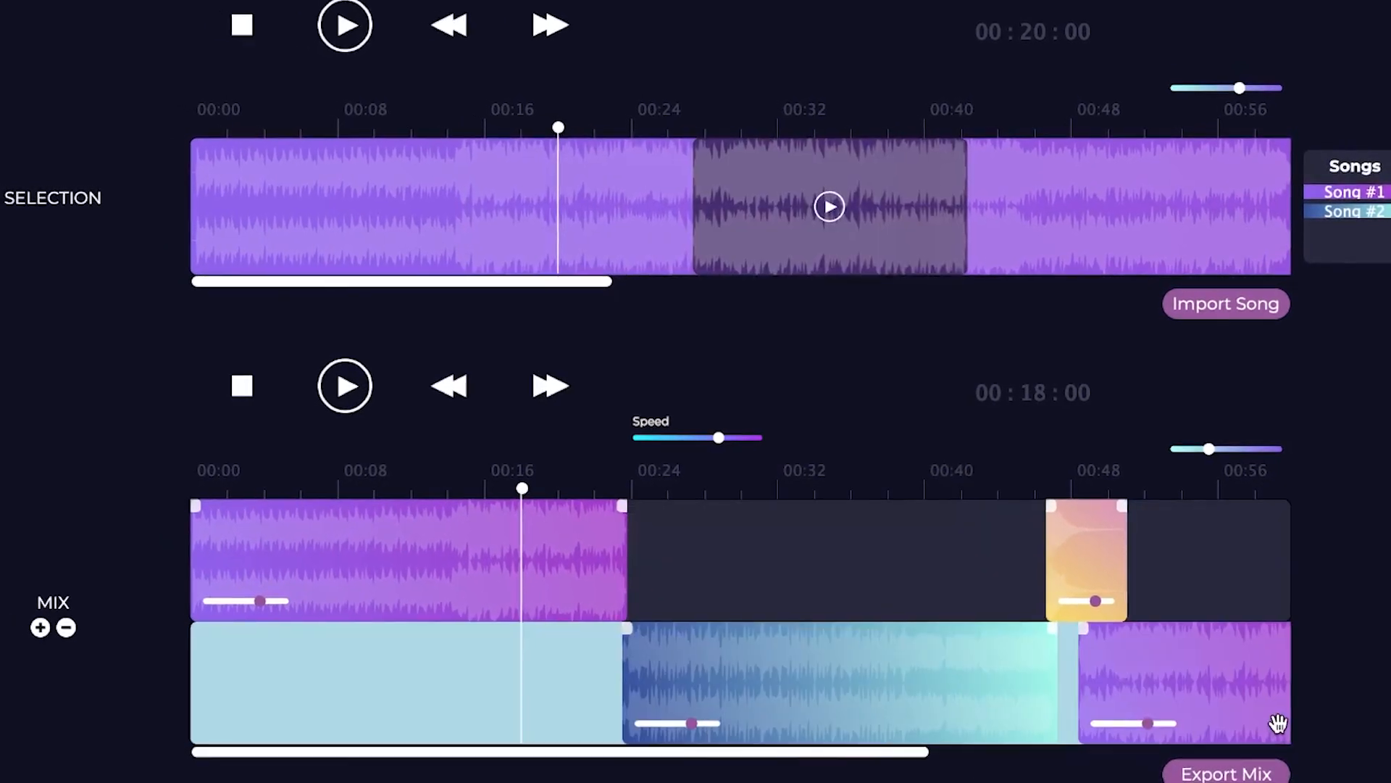
pyautogui.moveTo(755, 756); pyautogui.dragTo(808, 756)
pyautogui.moveTo(1210, 448); pyautogui.dragTo(1182, 449)
pyautogui.moveTo(829, 658); pyautogui.dragTo(857, 653)
# - Put the mix playhead at about 0:46 and shift the sound effect clip slightly later on the upper track
pyautogui.click(770, 487)
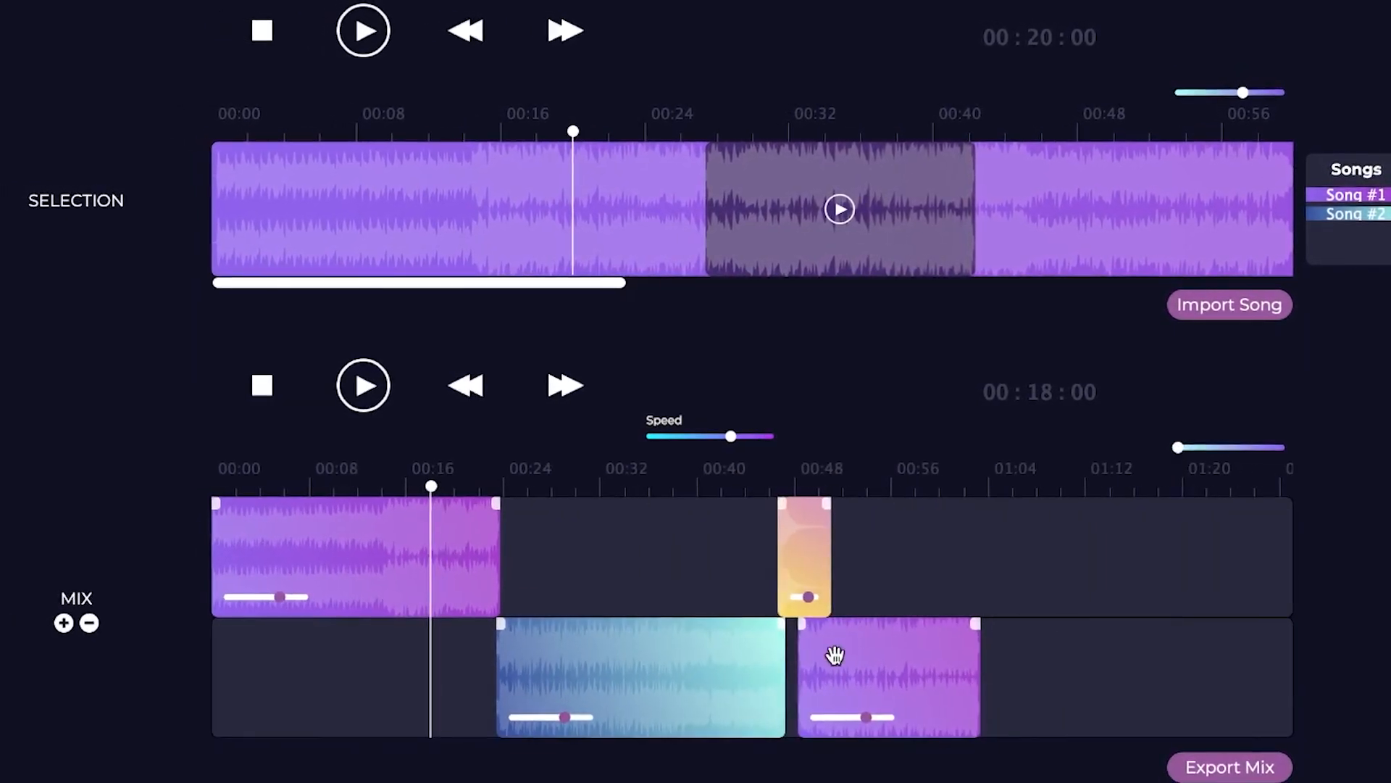
pyautogui.moveTo(1187, 447); pyautogui.dragTo(1273, 444)
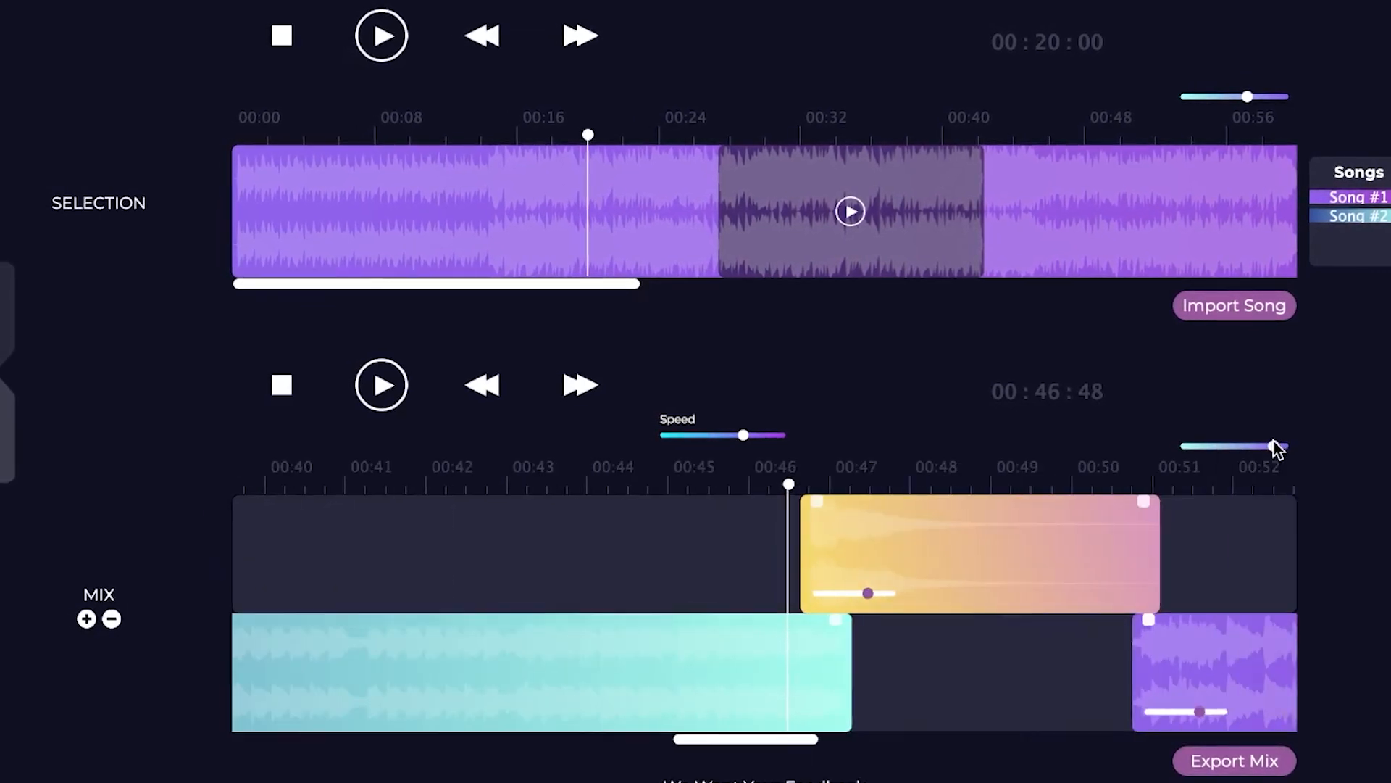
pyautogui.moveTo(900, 592); pyautogui.dragTo(918, 585)
# - Put the mix playhead at about 1:05 and add a fade-out of about 4 seconds to the end of the last Song #1 clip
pyautogui.moveTo(1276, 445); pyautogui.dragTo(1223, 447)
pyautogui.click(1105, 486)
pyautogui.moveTo(1108, 616); pyautogui.dragTo(1052, 621)
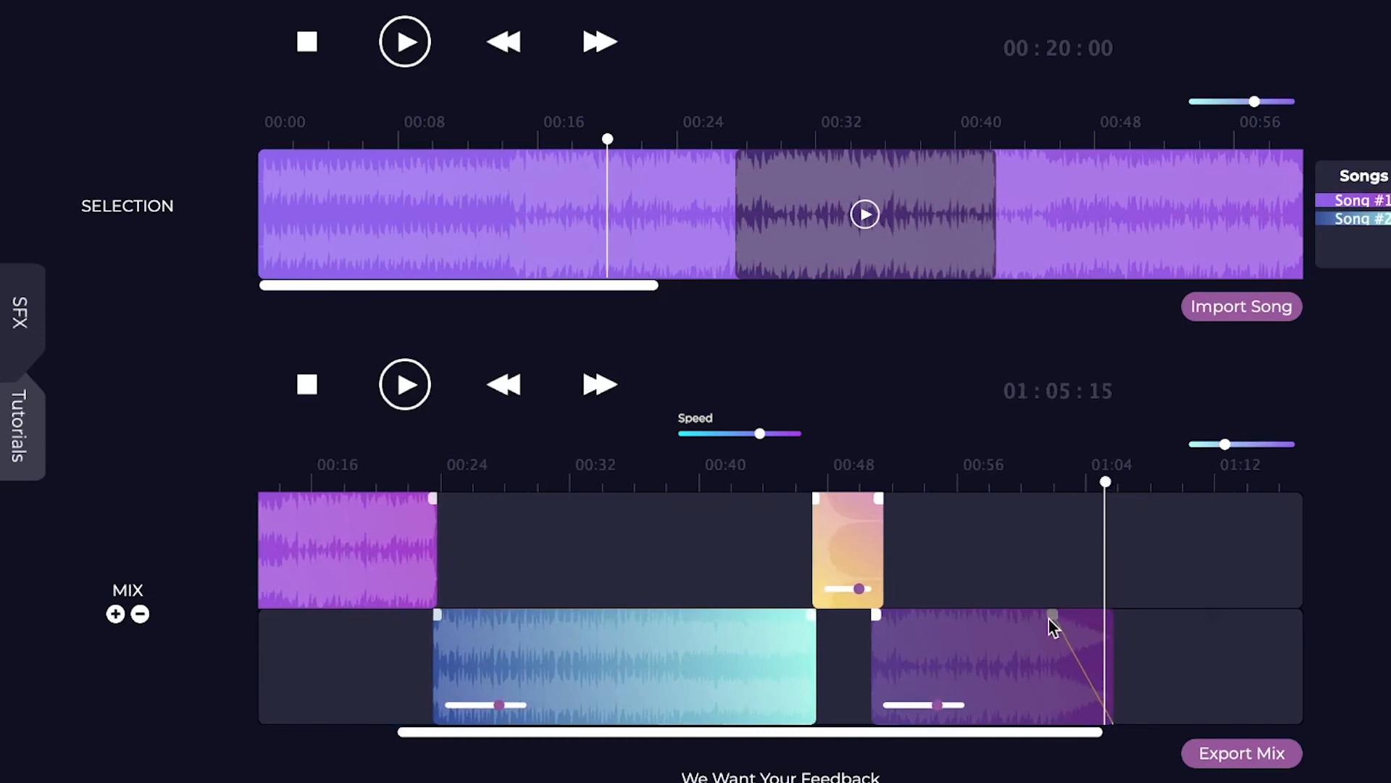
pyautogui.click(1063, 552)
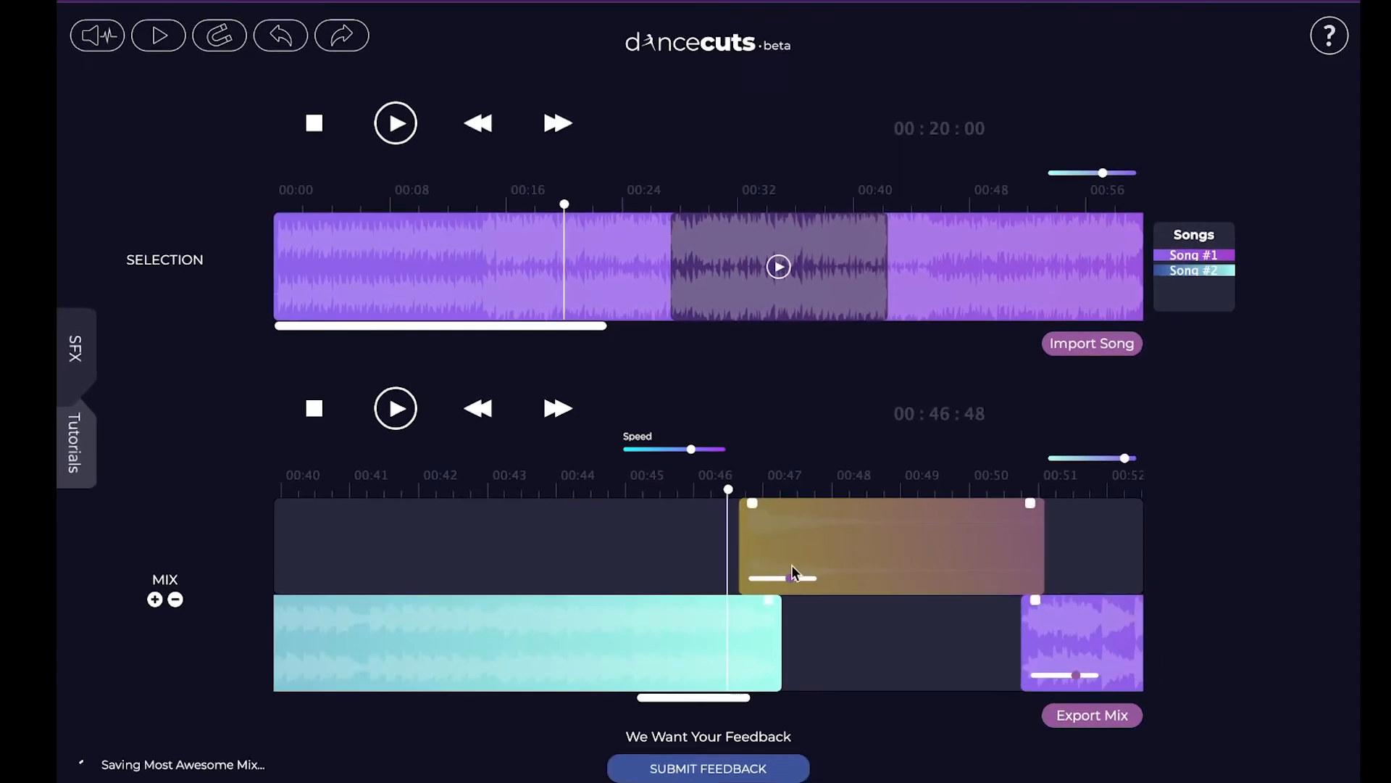
# - Move the sound effect clip on the upper mix track so that it starts at about 0:47
pyautogui.moveTo(792, 549); pyautogui.dragTo(821, 549)
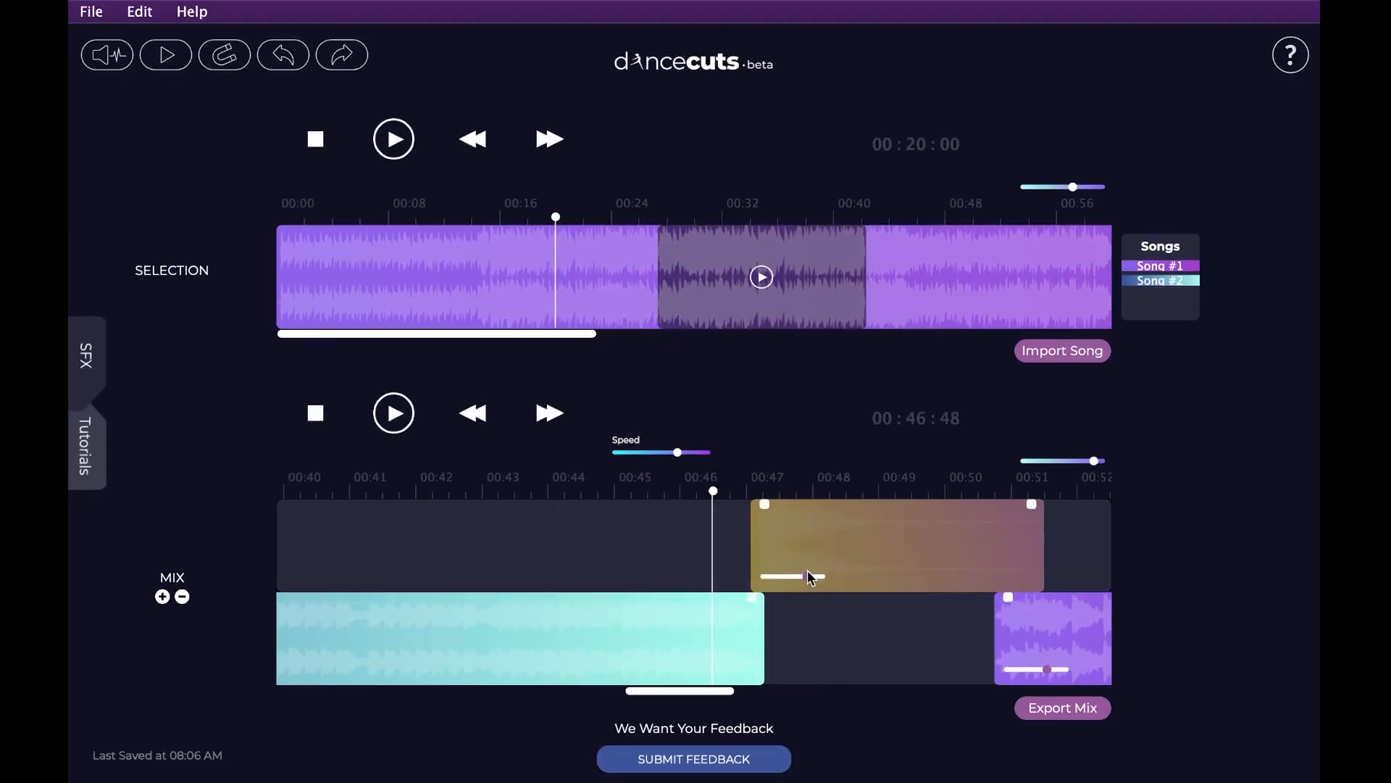
pyautogui.scroll(-5, 1021, 507)
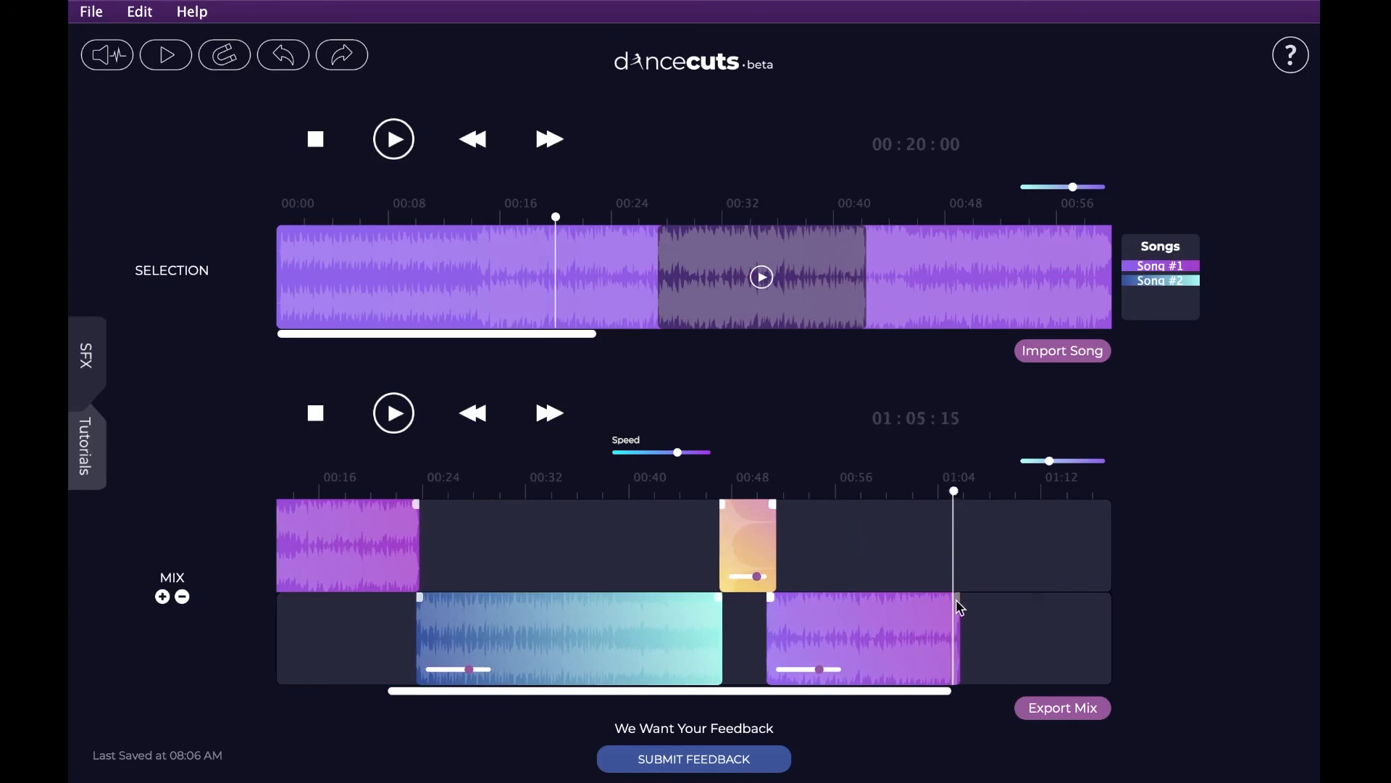